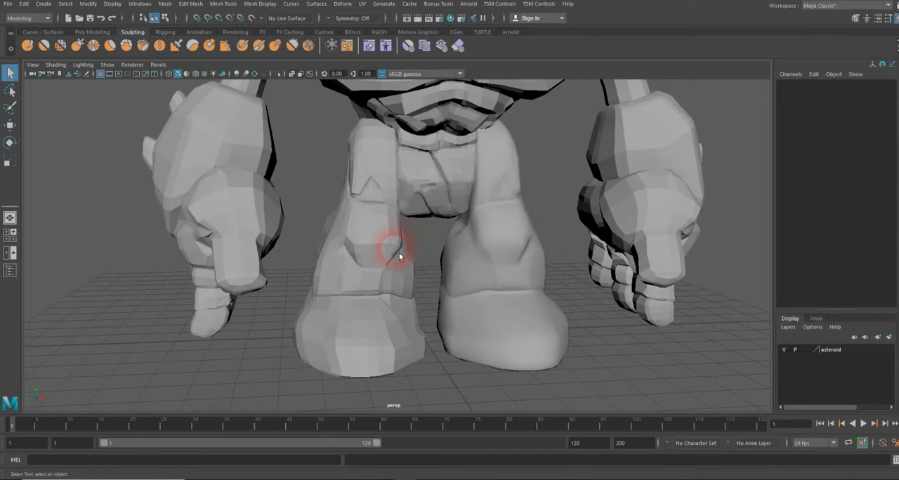
Select the right leg and undo its automatic UV projection
click(365, 253)
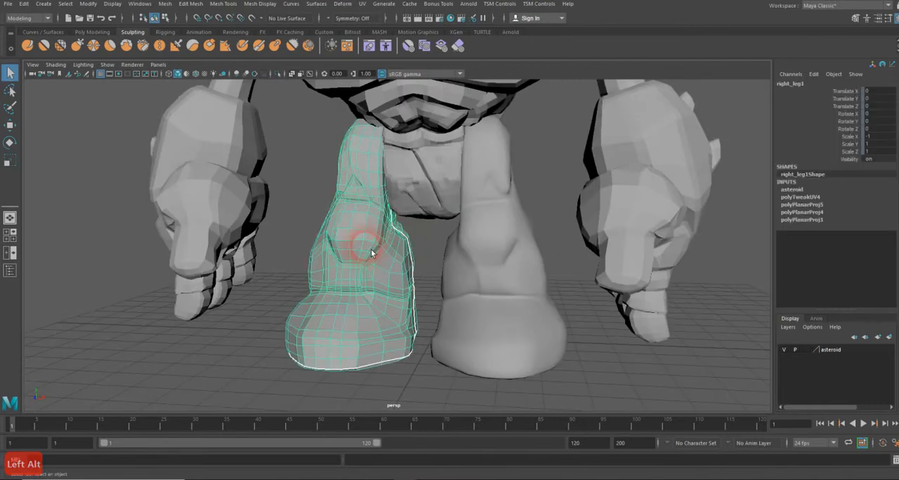
alt+drag(403, 260, 207, 262)
alt+drag(341, 255, 398, 262)
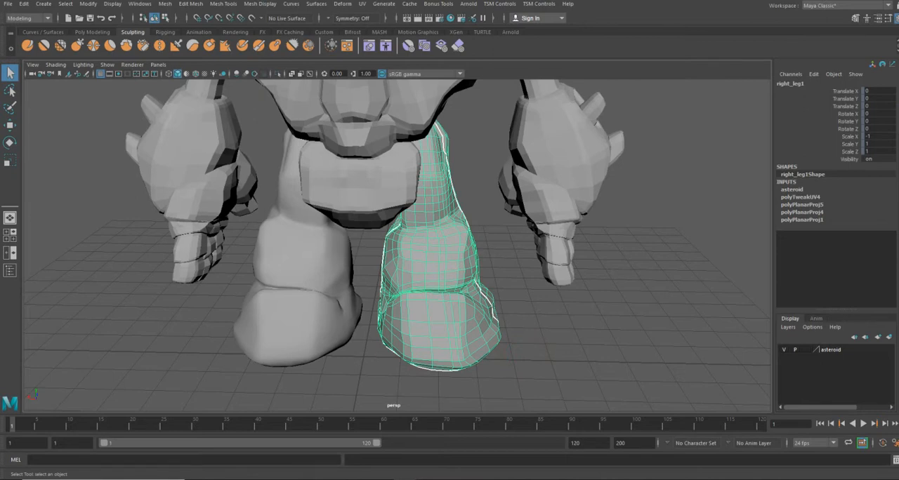
key(ctrl+z)
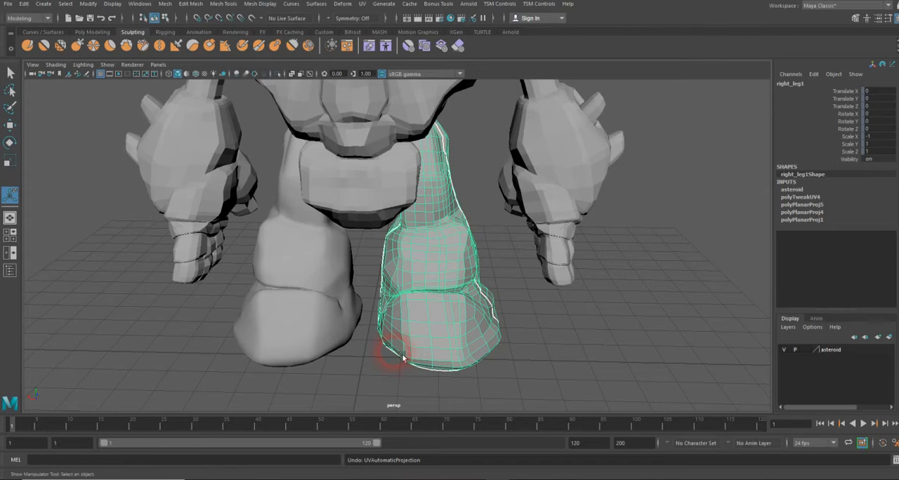
Apply an Automatic UV projection to the right leg
click(532, 329)
click(459, 328)
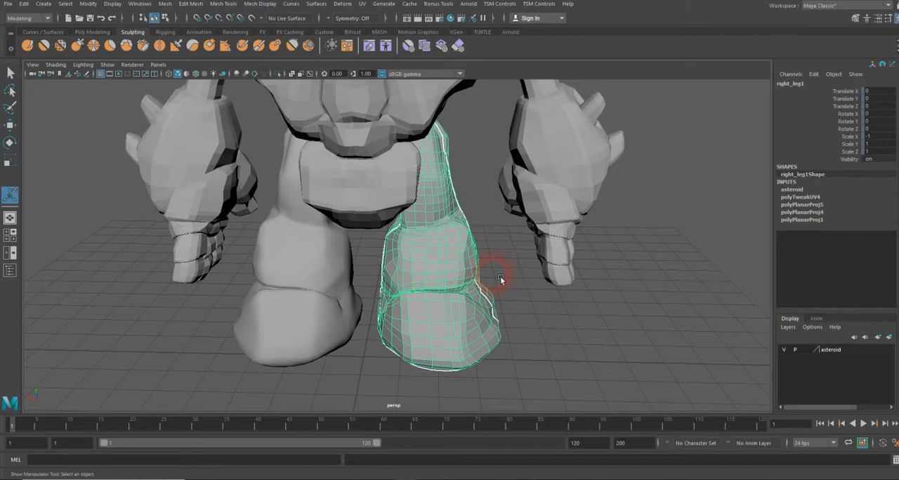
click(365, 4)
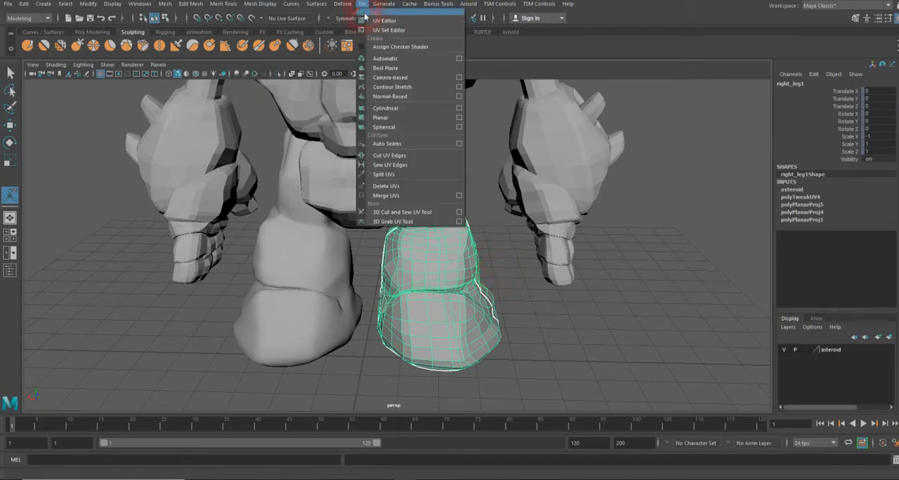
click(384, 59)
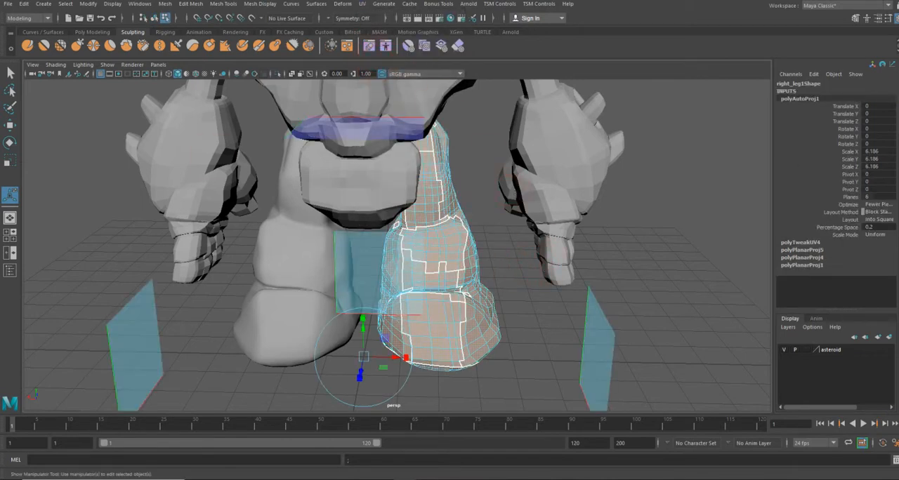
Open the UV Editor to review the projected UV shells, then move its window out of the way
drag(374, 150, 465, 75)
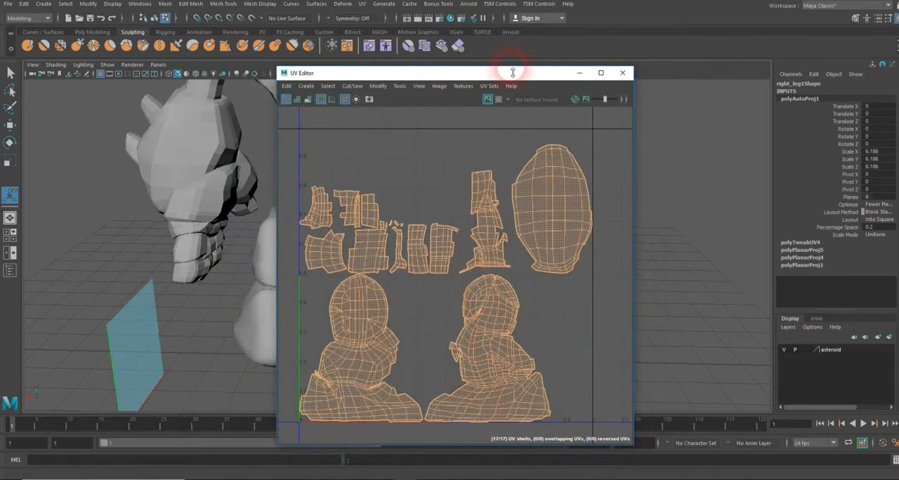
drag(513, 76, 0, 36)
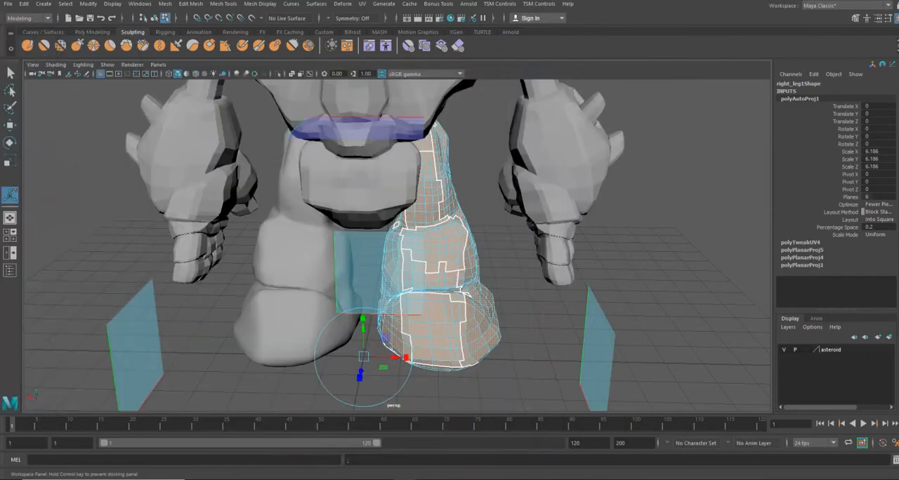
Select the right leg and isolate it in the viewport
alt+drag(458, 227, 311, 190)
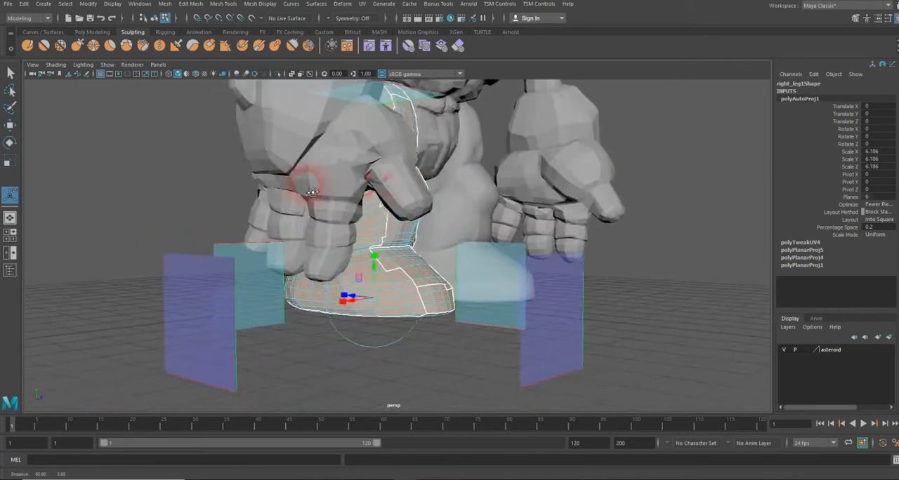
alt+right_drag(312, 190, 453, 185)
alt+drag(452, 185, 425, 188)
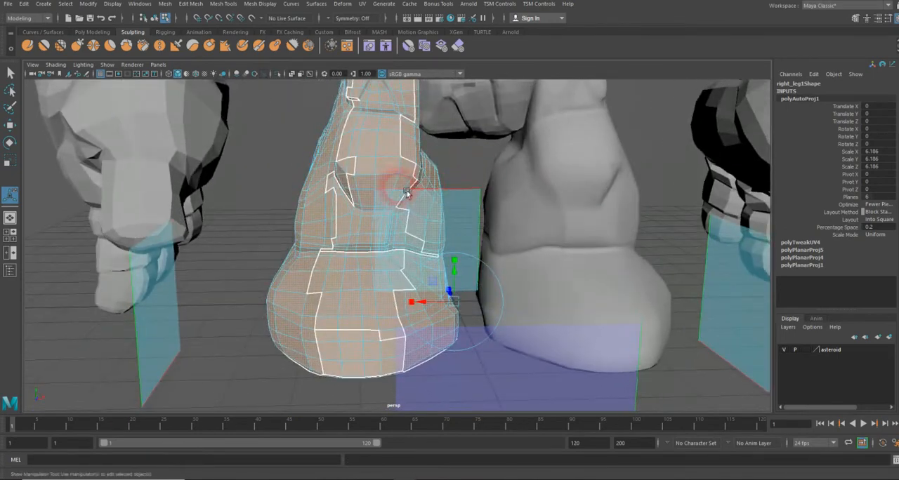
right_drag(322, 211, 376, 180)
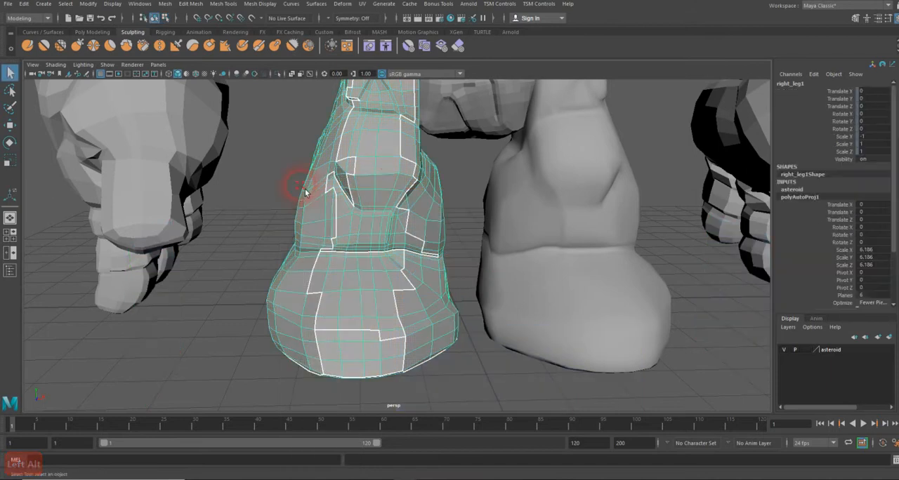
click(302, 189)
click(353, 192)
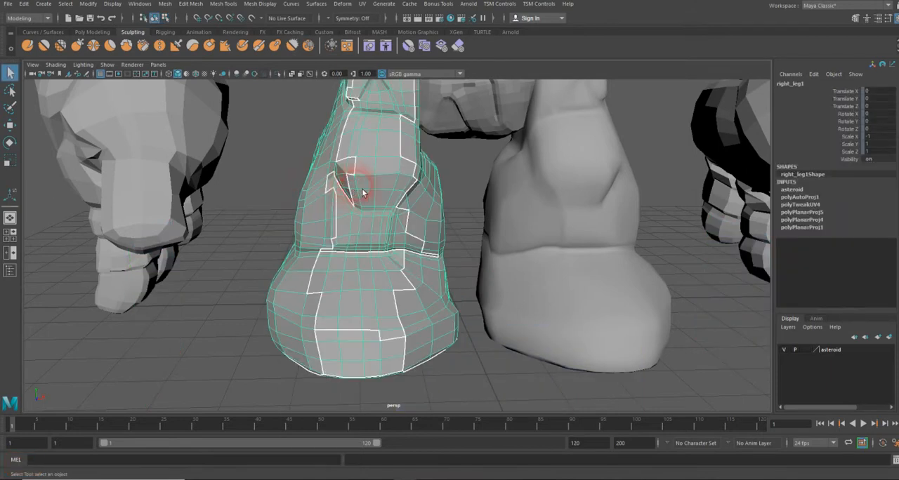
alt+drag(365, 195, 365, 226)
key(shift+i)
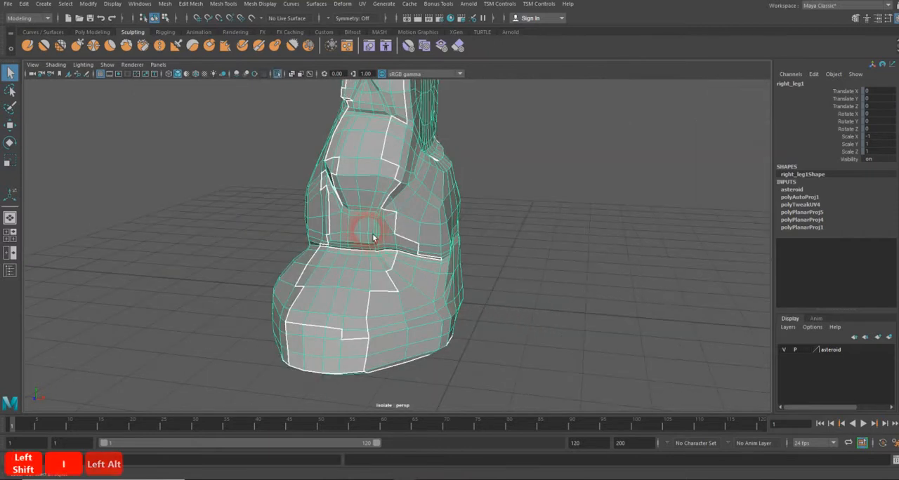
Orbit around the isolated leg to inspect its UV seams, then exit isolation
alt+drag(421, 246, 484, 281)
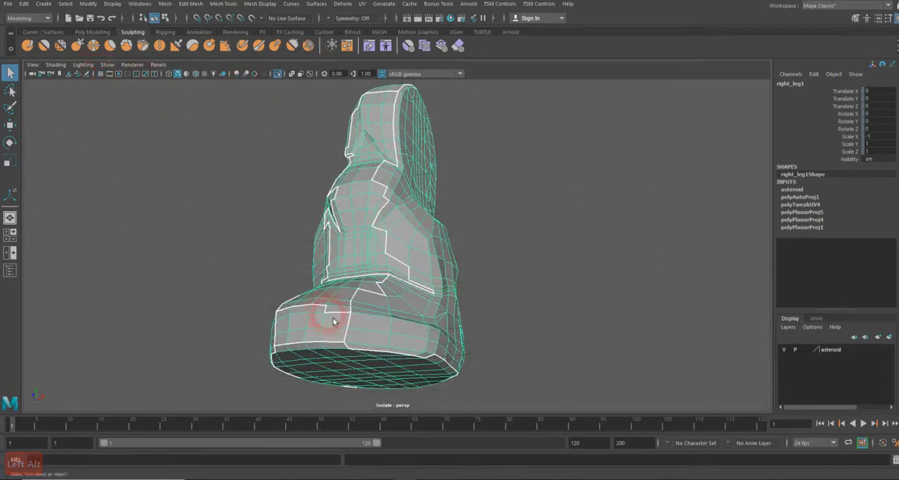
alt+drag(315, 311, 351, 295)
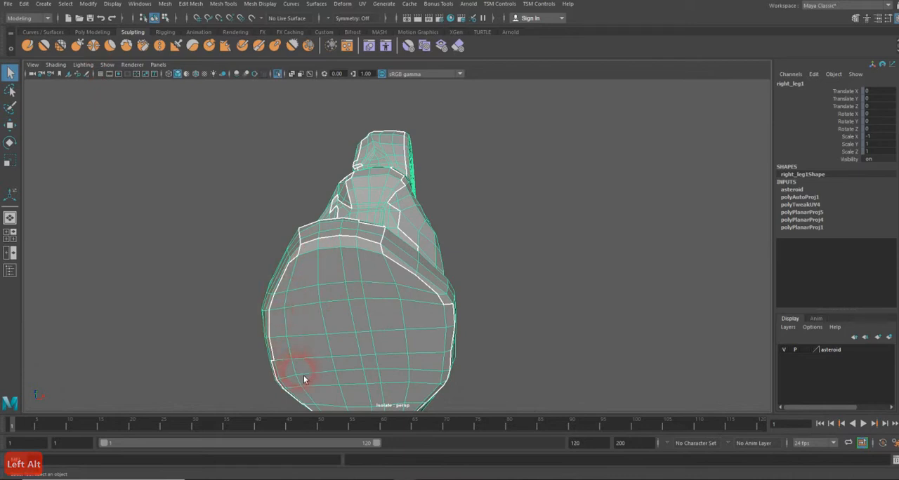
alt+drag(429, 298, 321, 291)
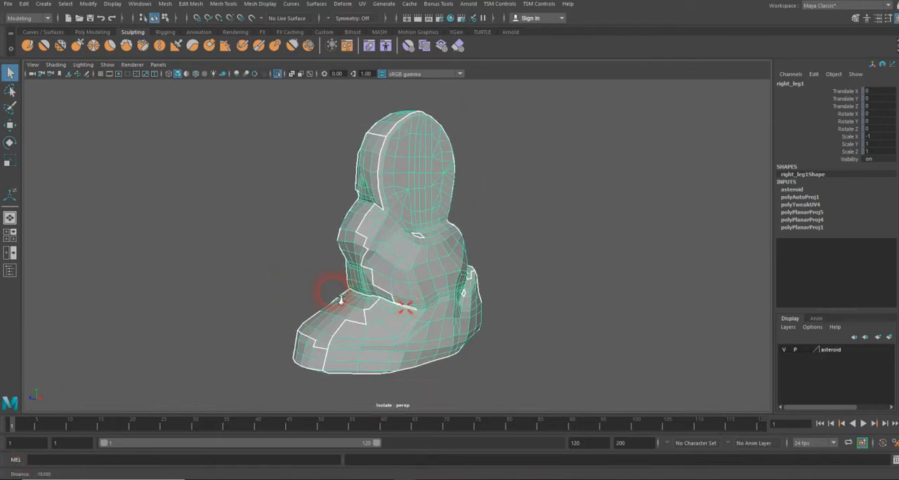
click(309, 280)
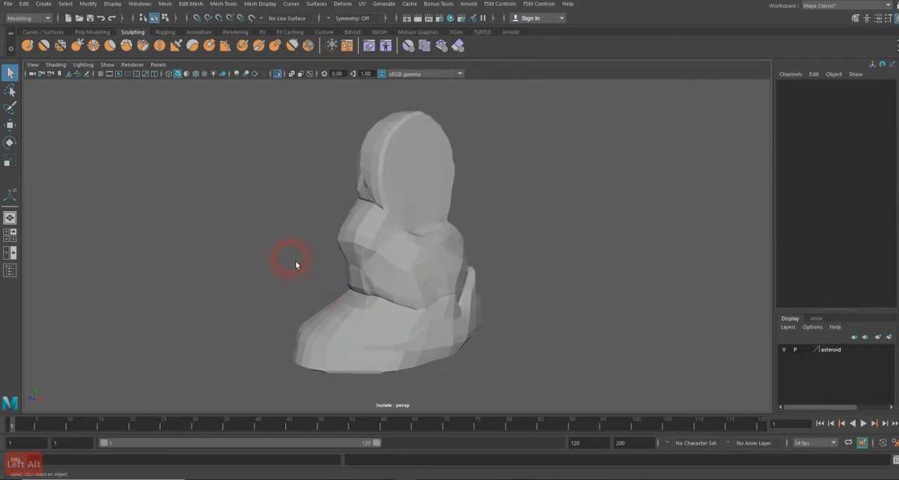
key(shift+i)
alt+drag(207, 330, 237, 326)
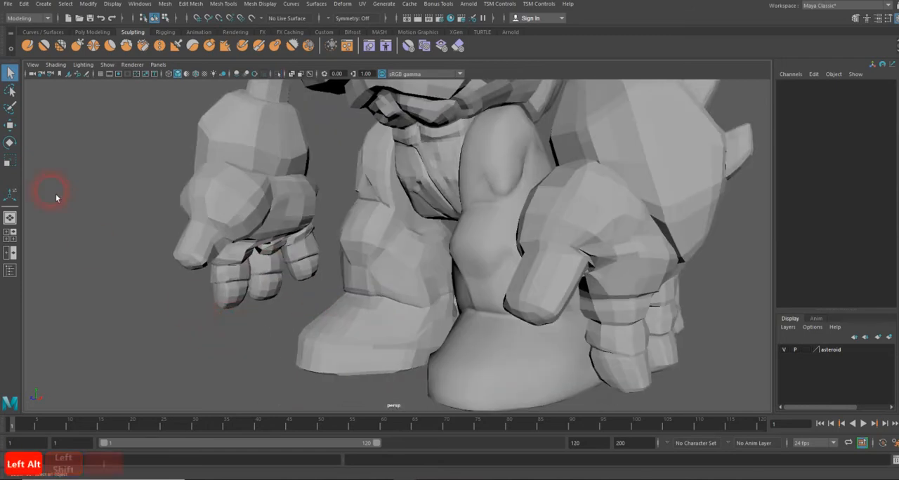
Open Grease Pencil and draw two seam guide strokes down the front of the right leg
click(87, 74)
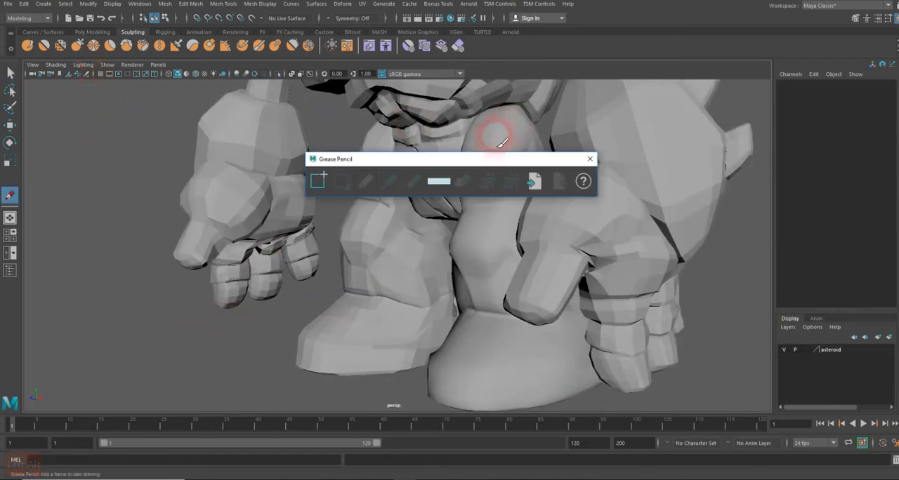
drag(415, 160, 0, 87)
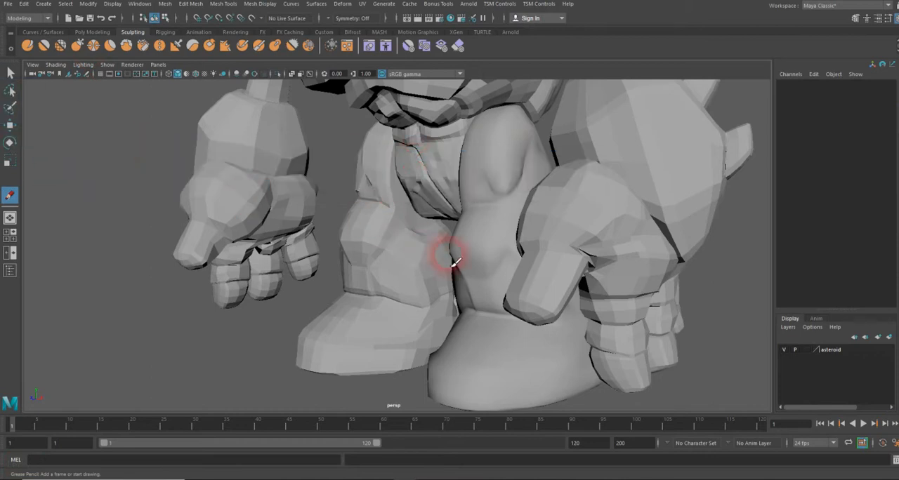
drag(412, 139, 447, 354)
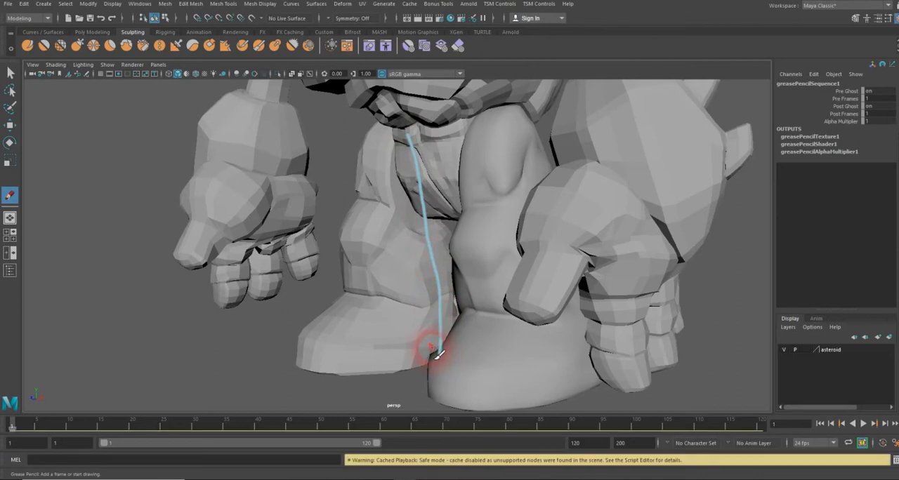
mouse_move(592, 261)
alt+mouse_down()
mouse_move(428, 275)
mouse_move(459, 280)
mouse_move(458, 267)
alt+mouse_up()
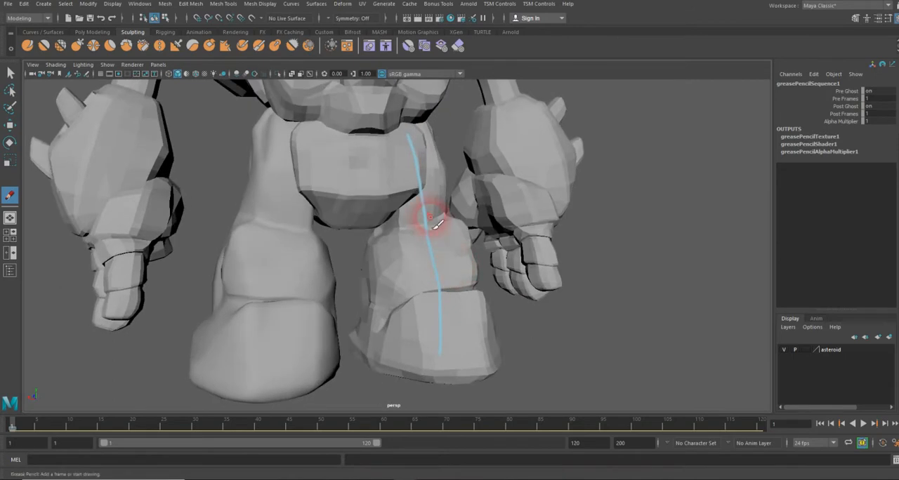
drag(419, 147, 438, 358)
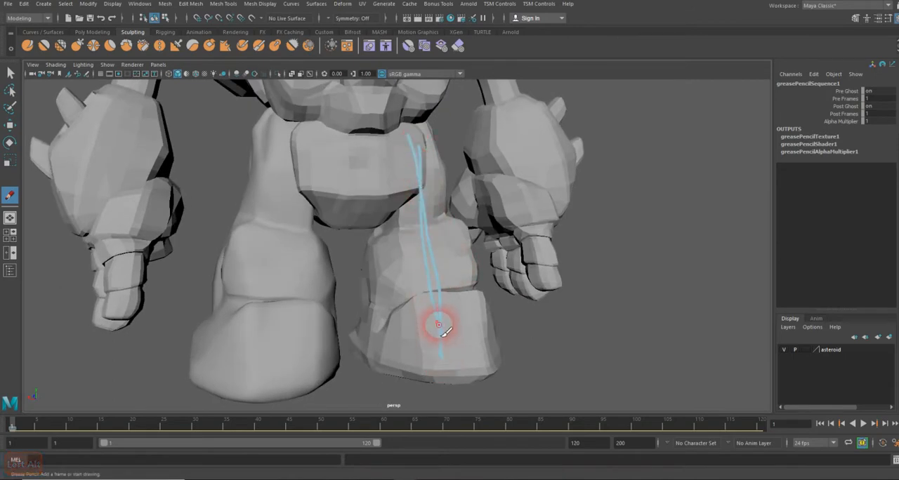
Clear the grease pencil frame and draw curved seam guide strokes over the back of the leg
click(37, 96)
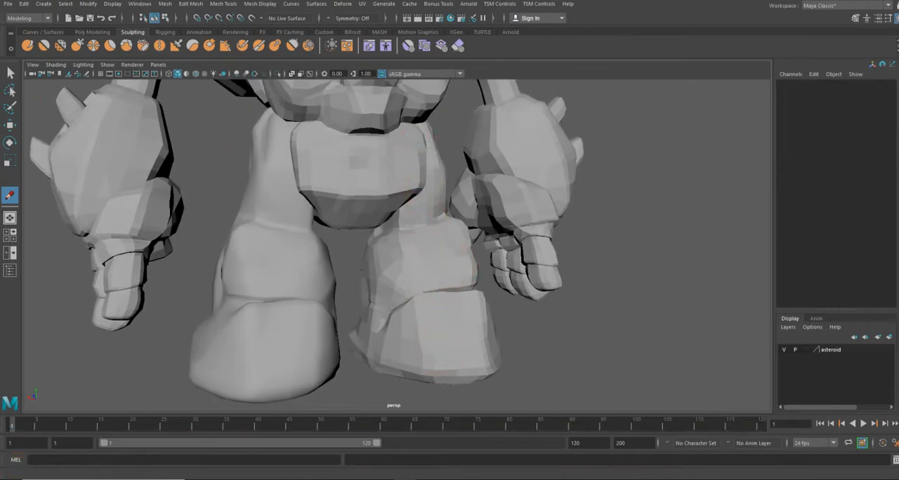
scroll(456, 261, down, 5)
alt+right_drag(403, 238, 556, 225)
mouse_move(416, 226)
alt+mouse_down()
mouse_move(499, 227)
mouse_move(484, 224)
alt+mouse_up()
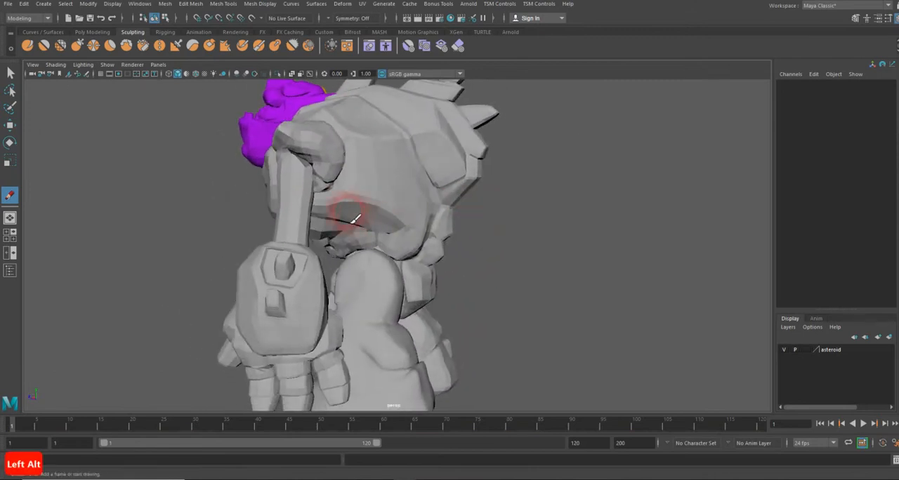
mouse_move(312, 196)
mouse_down()
mouse_move(362, 236)
mouse_move(372, 259)
mouse_move(389, 256)
mouse_move(406, 311)
mouse_up()
mouse_move(379, 256)
mouse_down()
mouse_move(353, 297)
mouse_move(369, 313)
mouse_up()
alt+drag(459, 297, 344, 301)
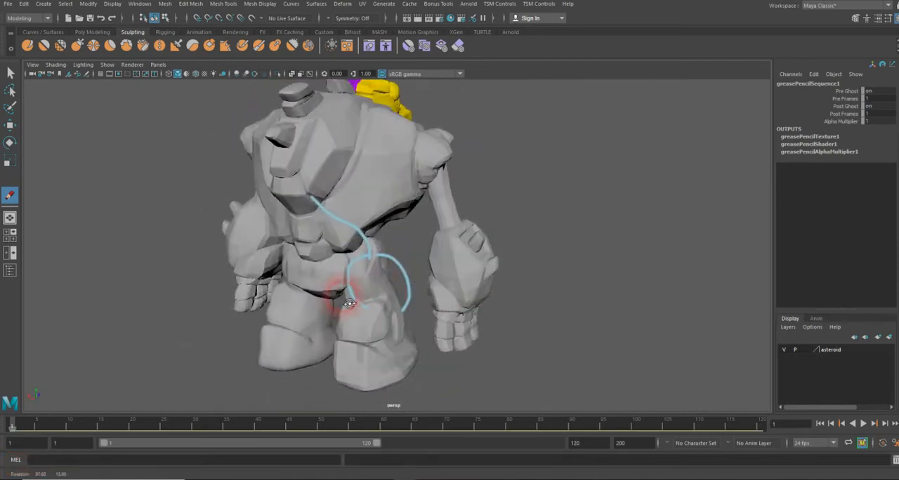
mouse_move(426, 136)
mouse_down()
mouse_move(427, 153)
mouse_move(369, 274)
mouse_up()
Remove the grease pencil frame and switch back to the Select tool
click(40, 158)
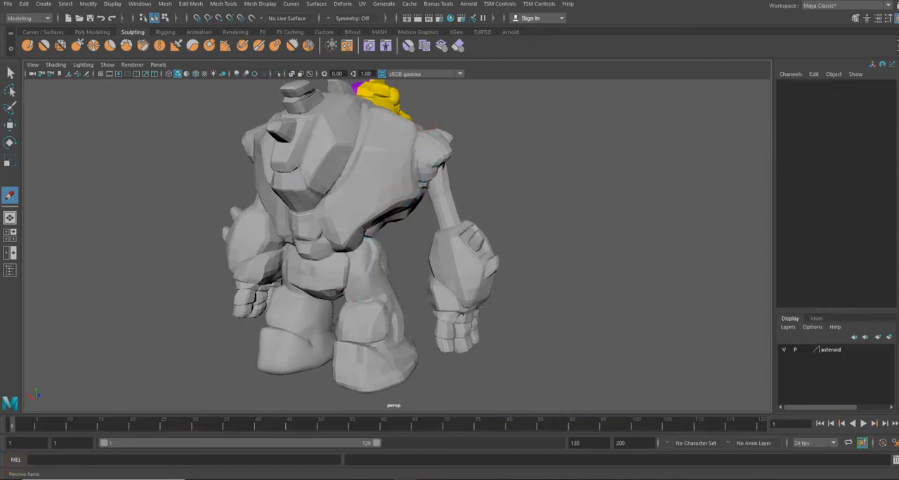
mouse_move(417, 201)
alt+mouse_down()
mouse_move(438, 212)
mouse_move(618, 199)
alt+mouse_up()
click(10, 73)
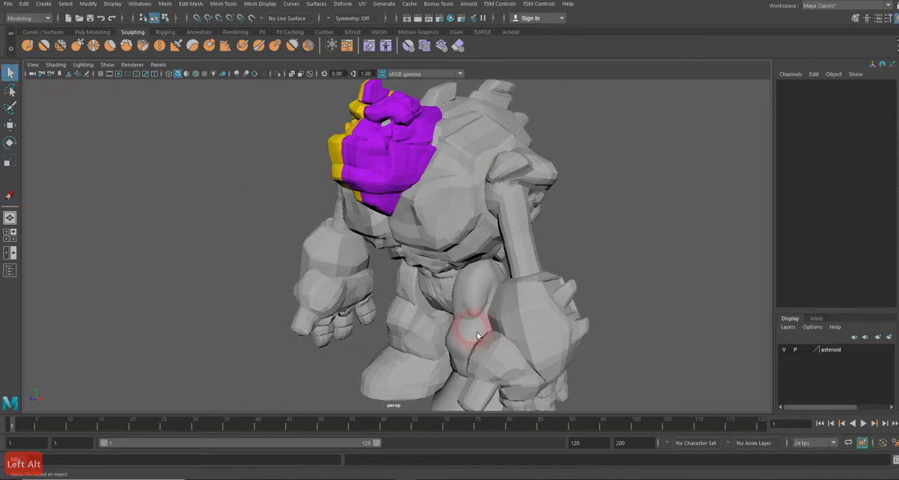
Isolate the right leg and orbit to view the underside of its foot
alt+drag(484, 361, 471, 251)
click(426, 251)
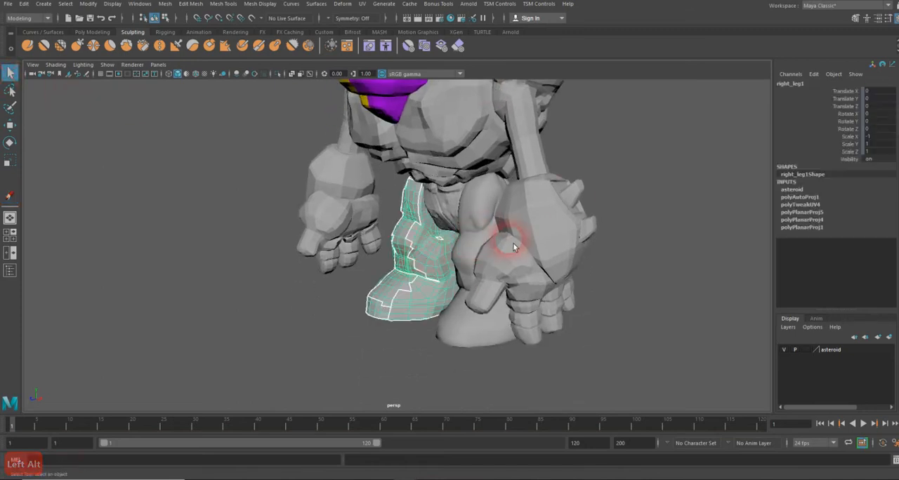
key(shift+i)
alt+drag(527, 254, 466, 244)
alt+right_drag(466, 244, 689, 188)
alt+drag(501, 235, 498, 171)
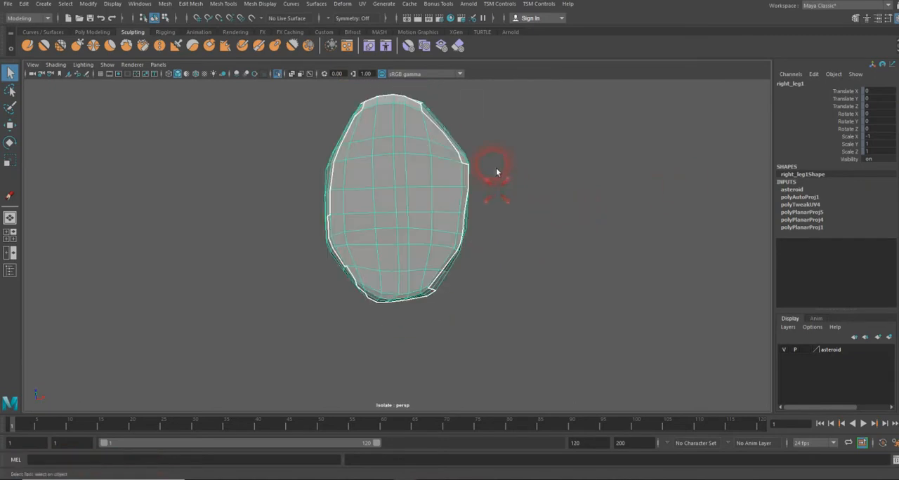
alt+right_drag(498, 175, 611, 173)
alt+drag(540, 178, 470, 215)
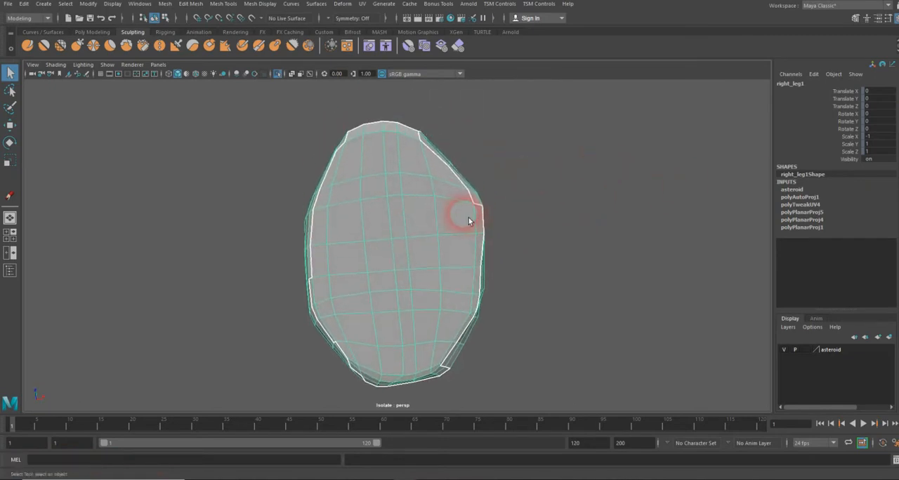
Select the central faces of the sole in face mode and grow the selection twice
right_click(395, 255)
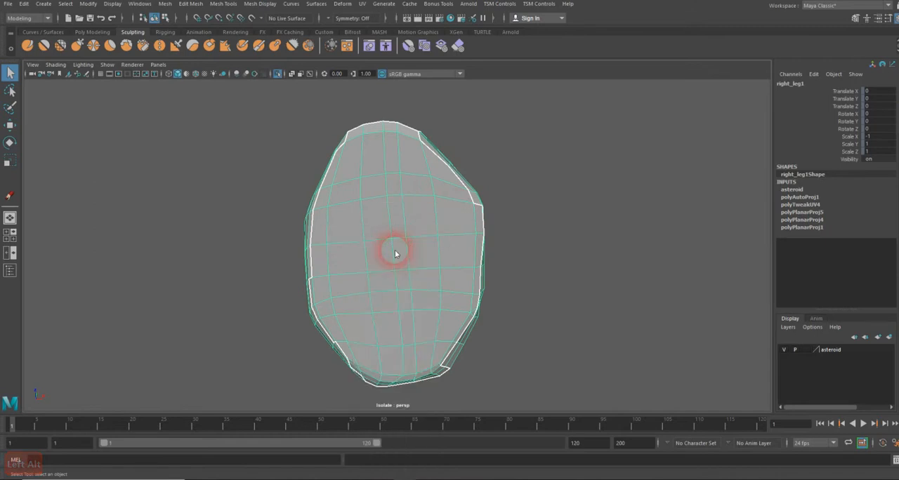
click(393, 254)
shift+click(401, 255)
shift+click(403, 279)
shift+click(389, 280)
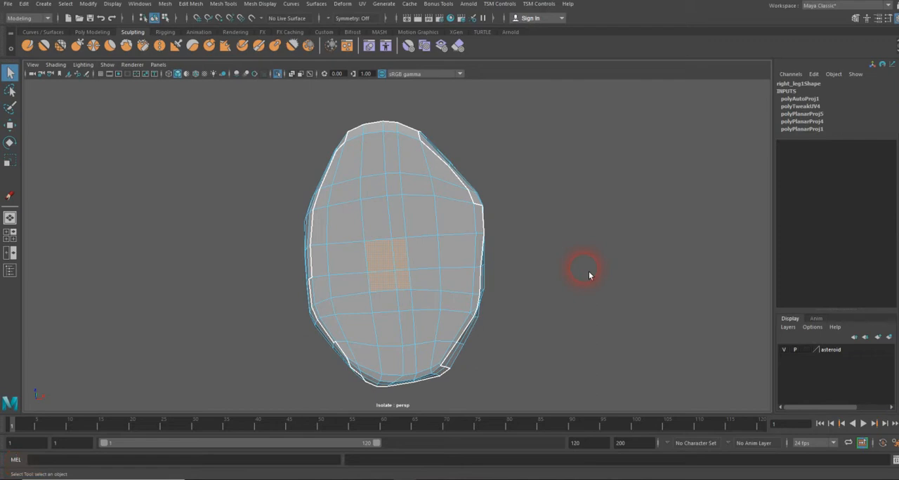
key(shift+period)
key(shift+period)
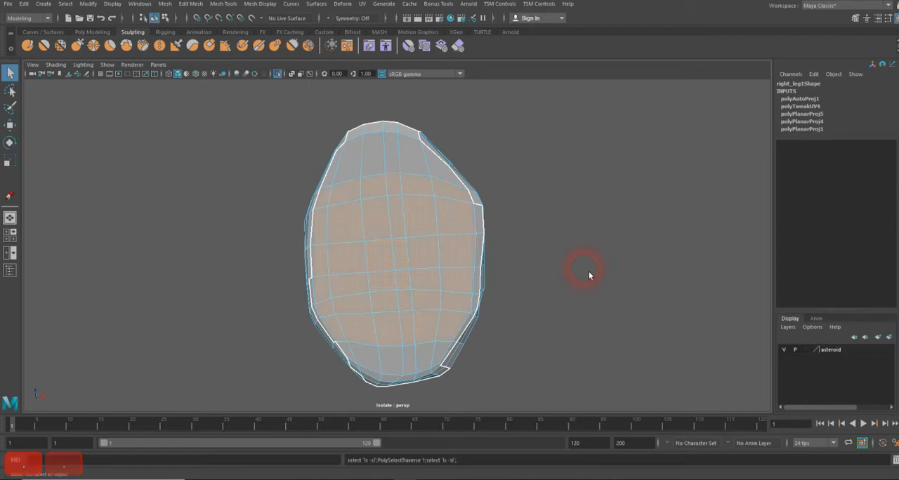
Adjust the sole face selection so it also includes the faces around the sole's outer rim
shift+click(446, 177)
shift+click(409, 169)
shift+click(395, 161)
shift+click(390, 161)
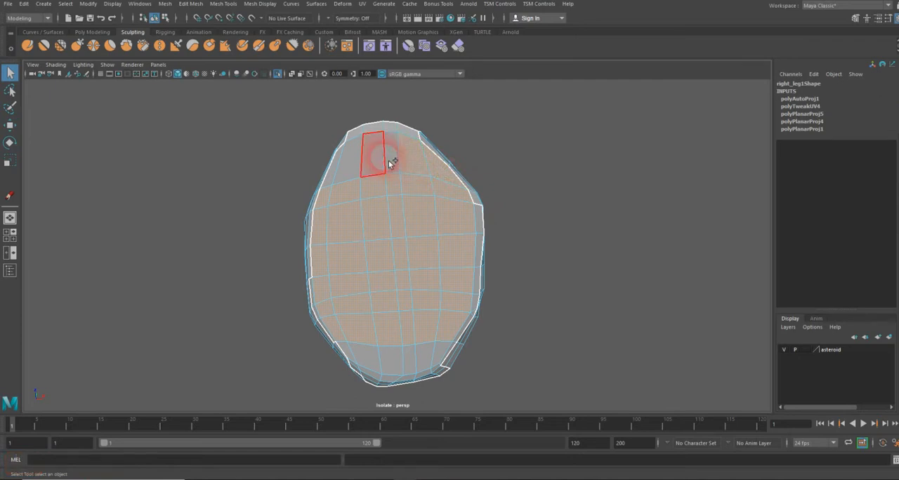
shift+click(391, 151)
shift+click(339, 176)
shift+click(349, 353)
shift+click(359, 357)
shift+click(404, 360)
shift+click(428, 363)
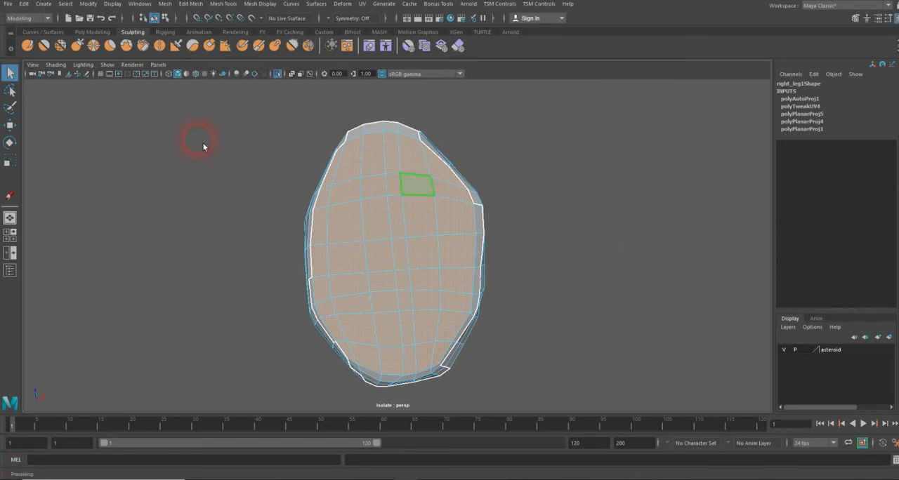
Planar-map the selected sole faces with the projection set to the Y axis
click(368, 7)
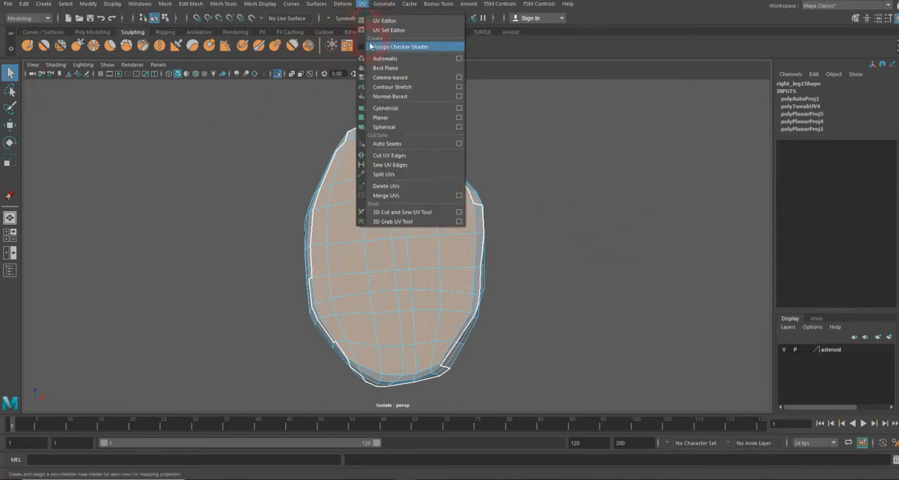
click(460, 118)
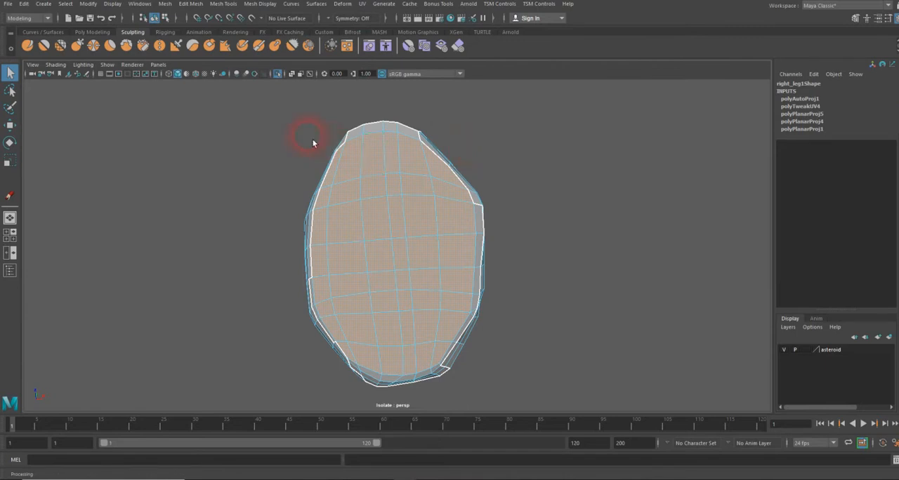
alt+drag(515, 161, 229, 141)
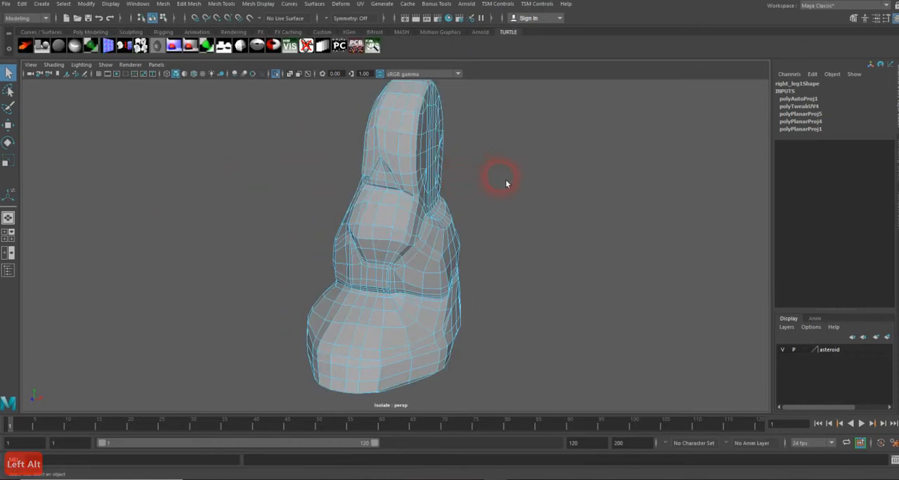
click(362, 4)
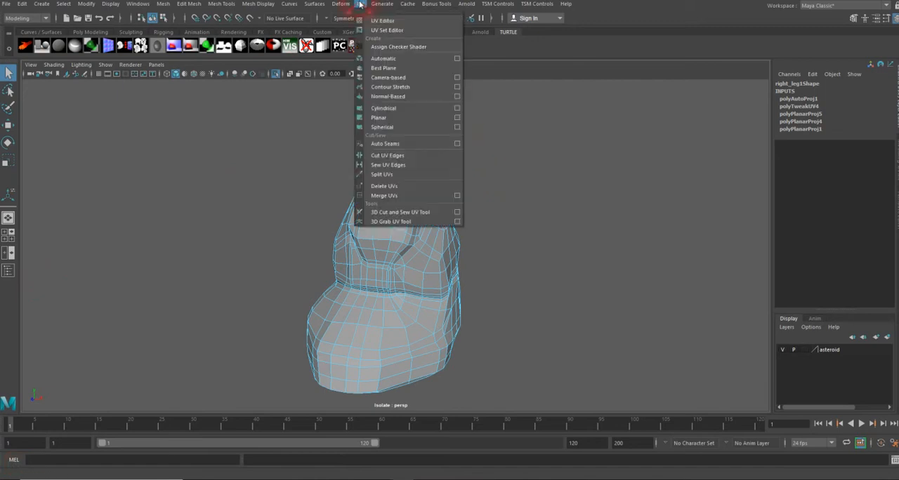
click(457, 118)
drag(439, 156, 648, 144)
click(432, 316)
alt+drag(435, 316, 426, 291)
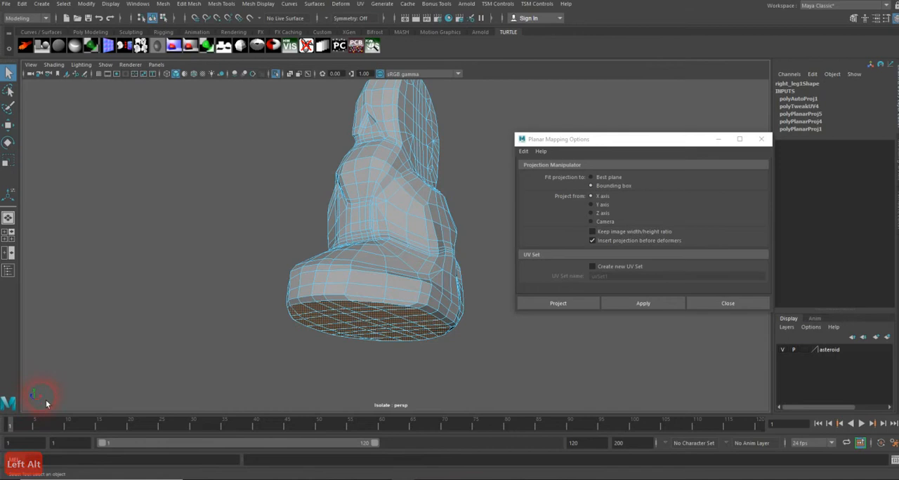
click(605, 206)
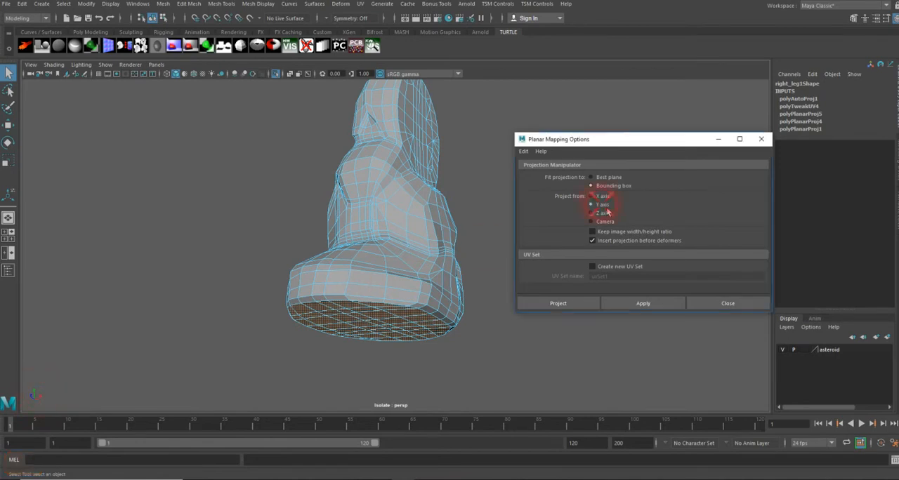
click(579, 303)
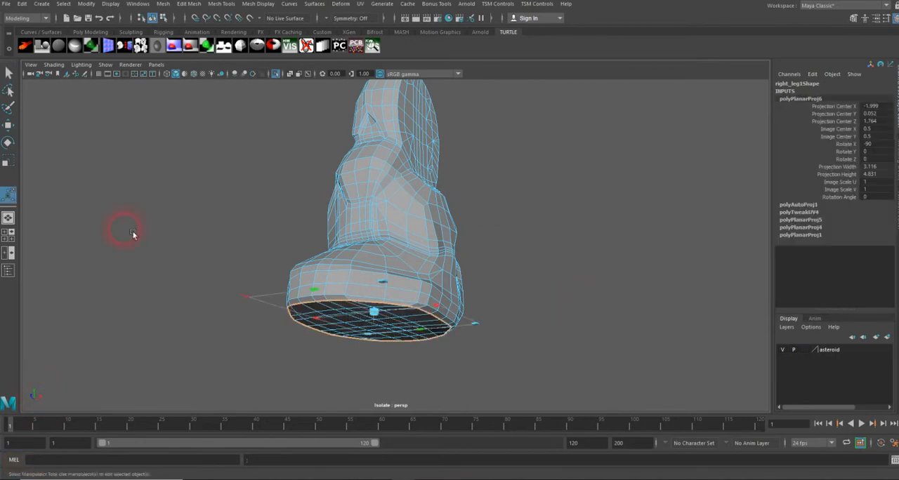
Open the UV Editor and move the sole's new UV shell to the right, clear of the existing shells
click(362, 6)
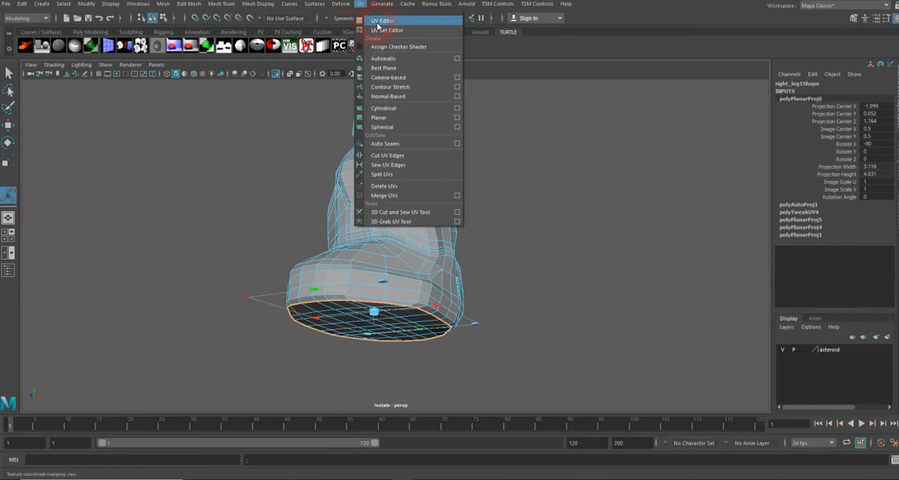
click(378, 24)
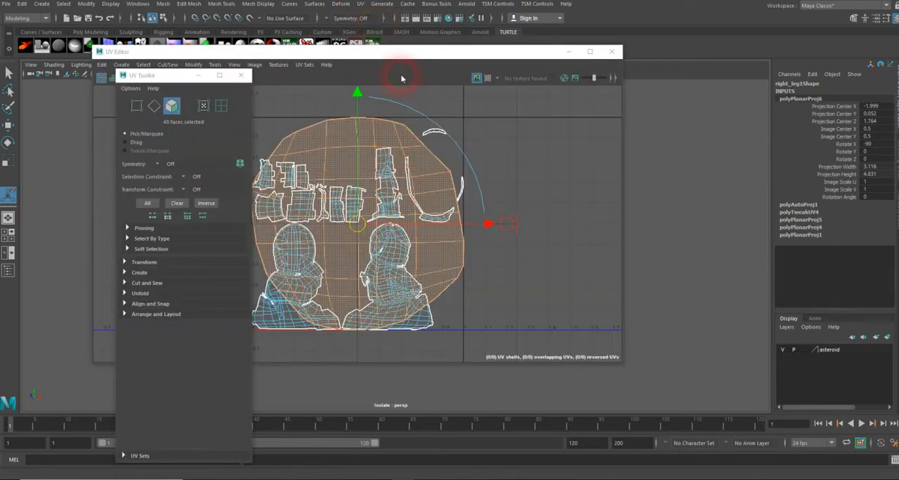
drag(398, 54, 545, 92)
scroll(534, 185, down, 3)
alt+middle_drag(560, 232, 516, 259)
drag(561, 265, 714, 260)
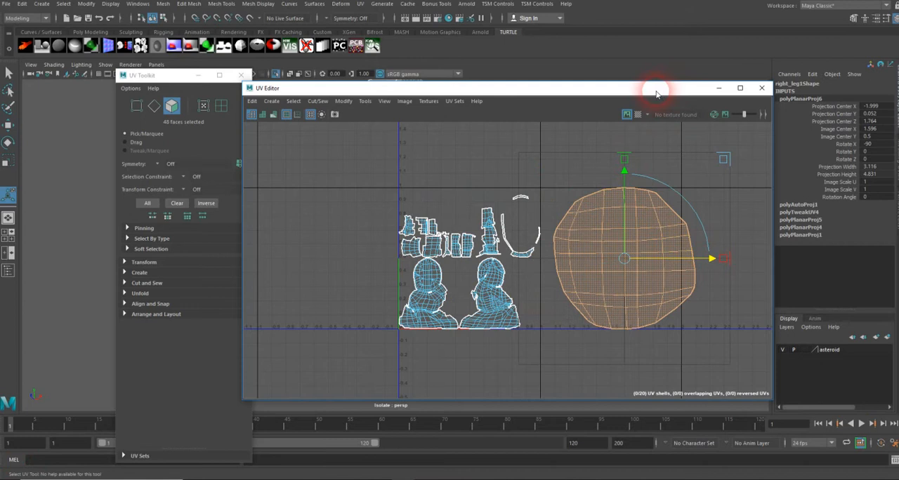
Move the UV Editor and UV Toolkit windows aside and switch the viewport to the side view
drag(184, 77, 0, 90)
drag(437, 91, 0, 91)
alt+drag(338, 253, 349, 235)
alt+drag(429, 272, 377, 245)
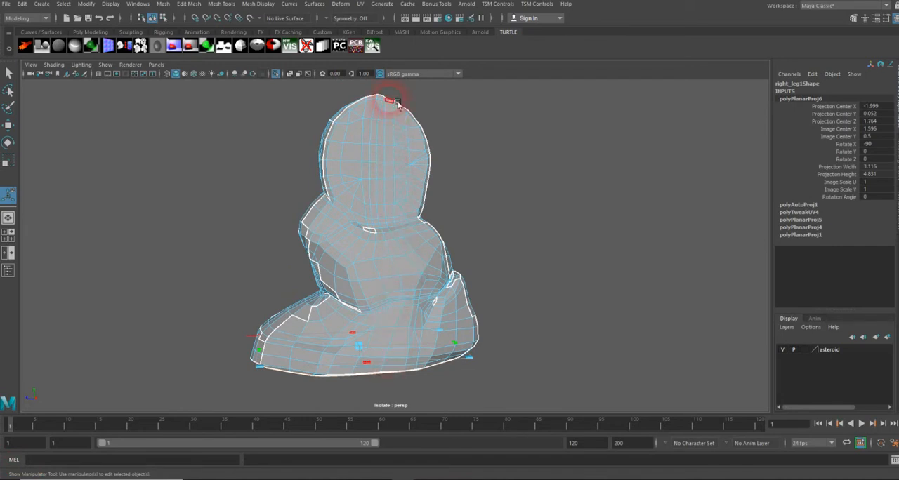
alt+drag(409, 167, 425, 138)
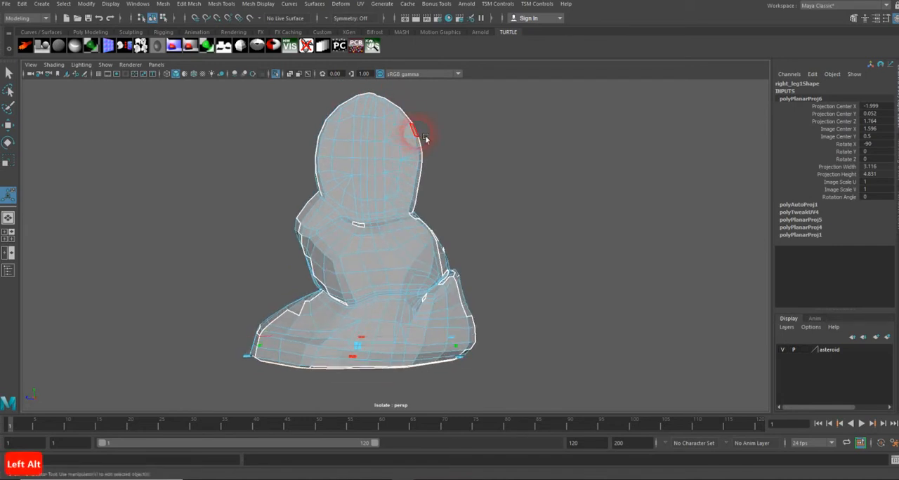
key(space)
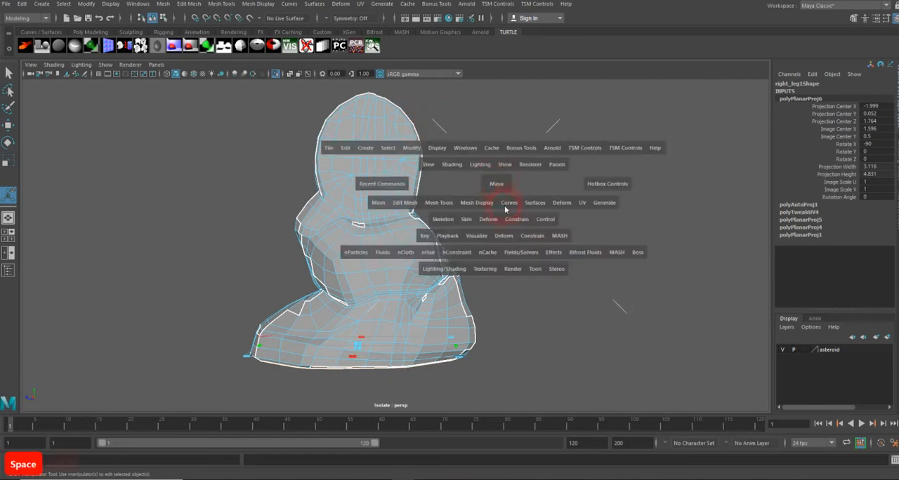
key(space)
alt+middle_drag(546, 237, 566, 285)
right_drag(548, 231, 597, 218)
click(579, 259)
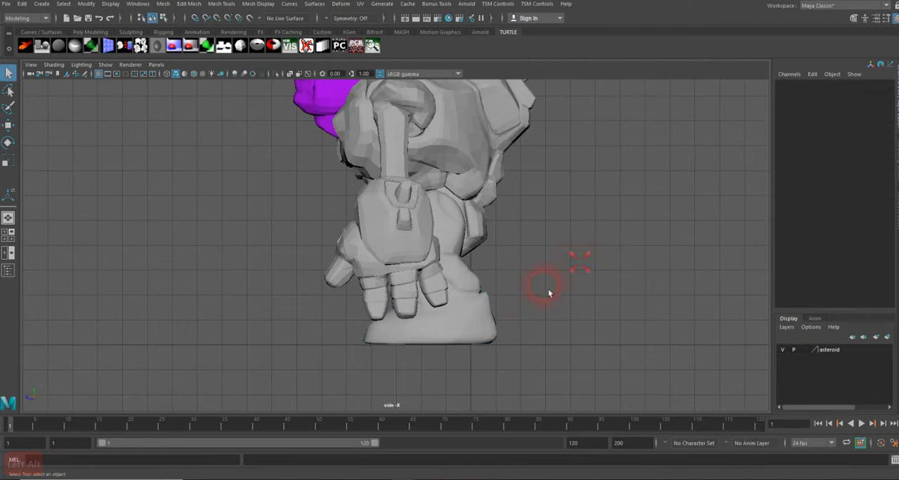
Select the right leg in the front view and isolate it in the maximized side view
key(space)
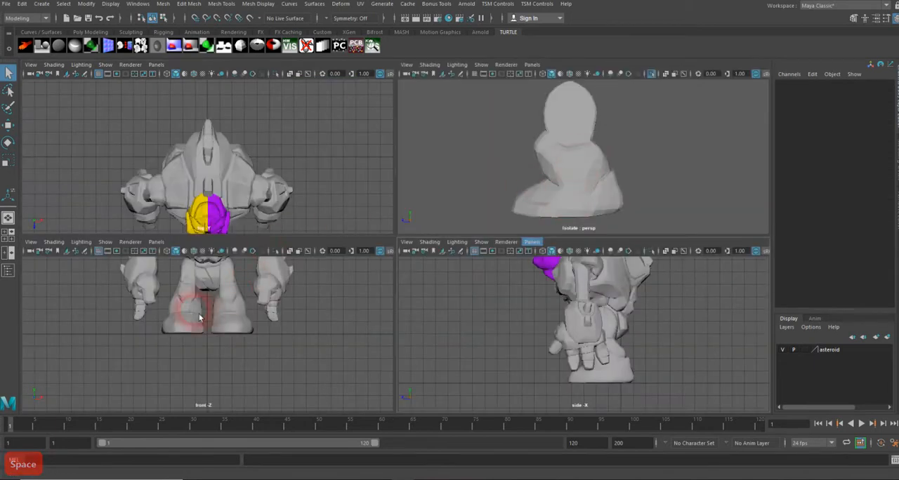
click(182, 312)
click(616, 319)
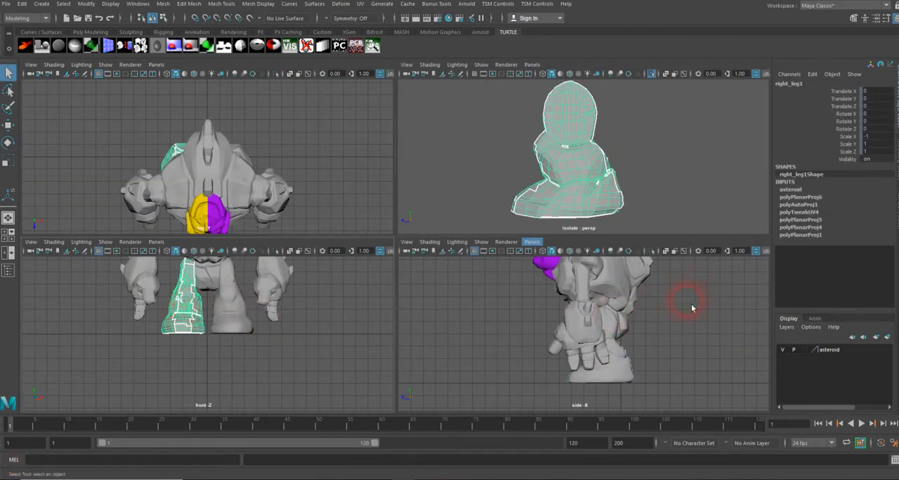
key(space)
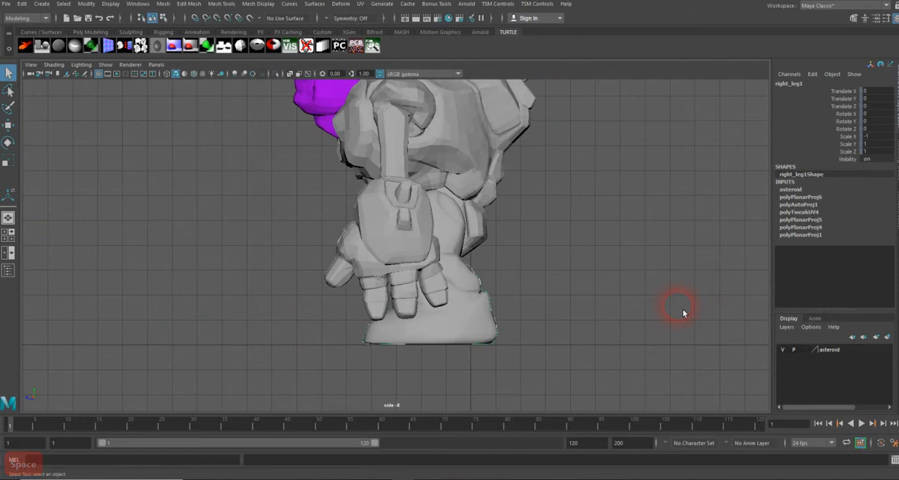
key(ctrl+1)
click(617, 273)
click(460, 253)
alt+middle_drag(510, 254, 491, 213)
alt+right_drag(491, 214, 791, 240)
alt+middle_drag(637, 227, 602, 251)
click(102, 75)
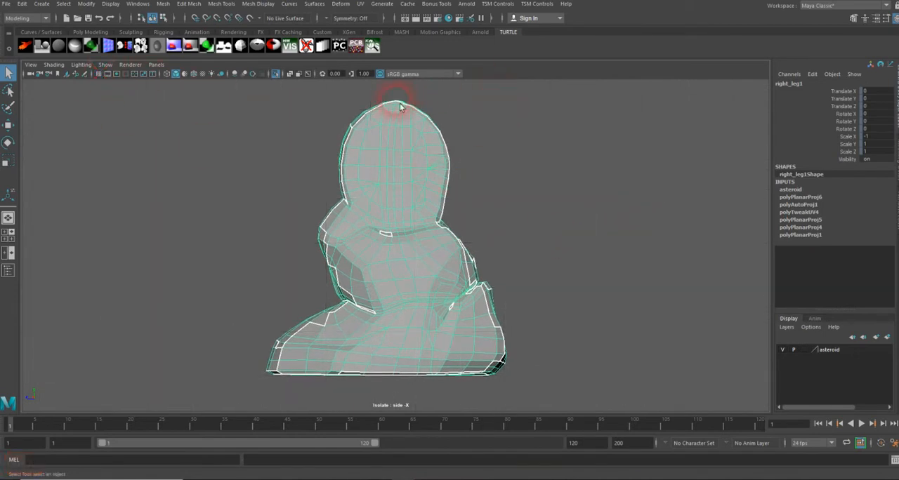
Switch to edge selection and select edges at the front crease where the ankle meets the foot
right_drag(407, 311, 392, 259)
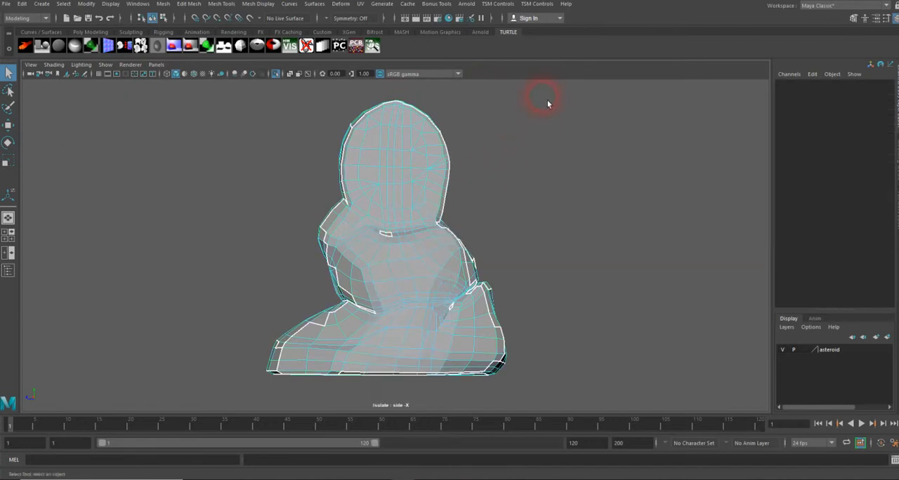
drag(506, 257, 398, 369)
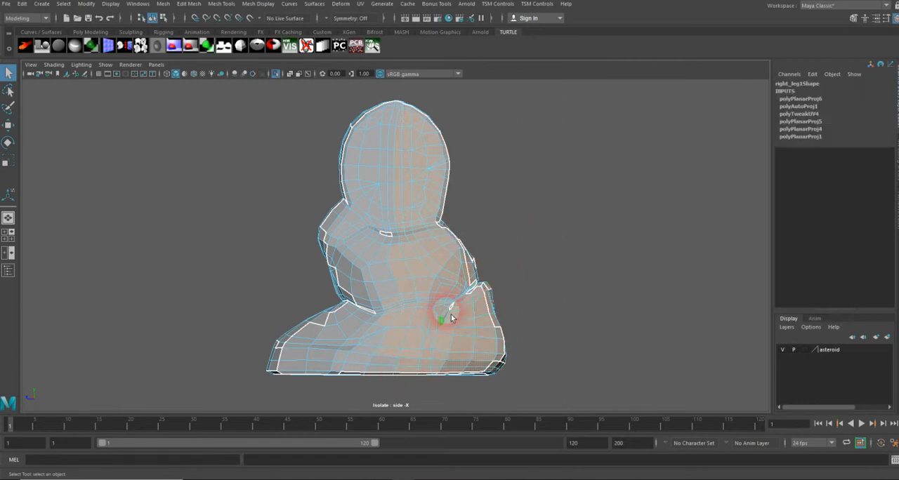
key(space)
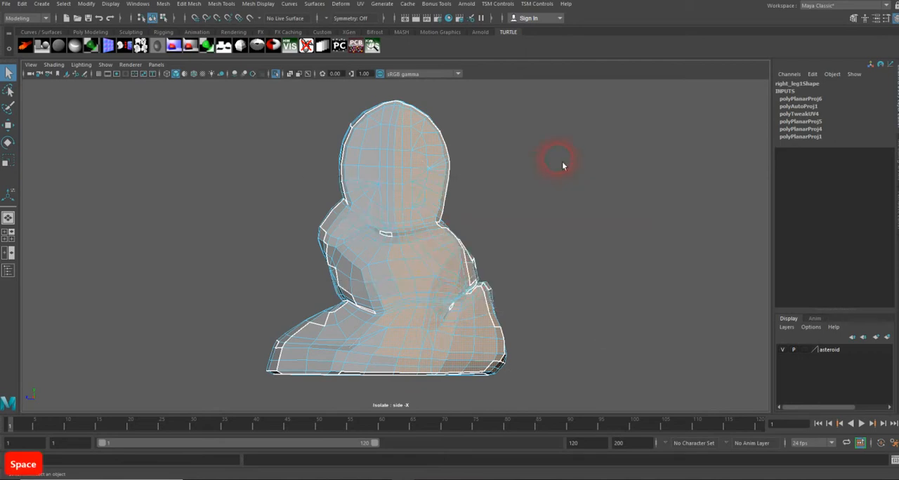
key(space)
alt+drag(437, 257, 453, 274)
alt+right_drag(495, 268, 582, 255)
alt+middle_drag(484, 275, 498, 199)
alt+drag(495, 207, 465, 217)
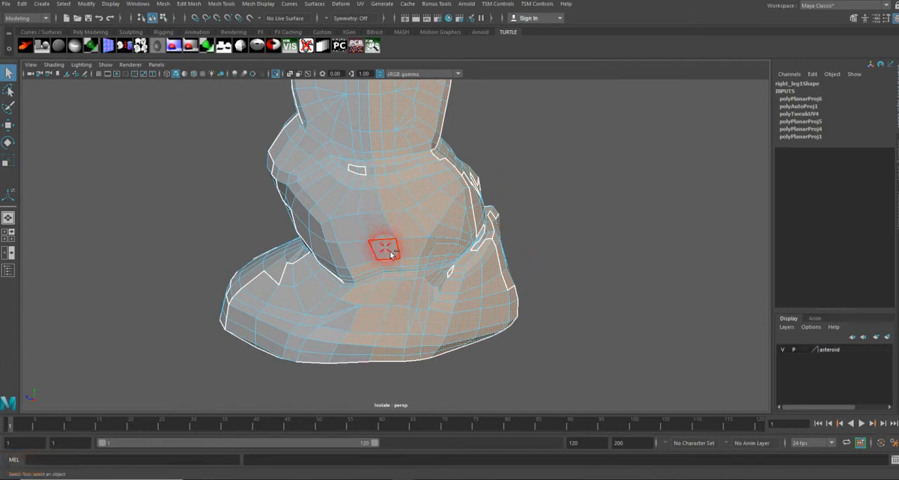
scroll(390, 274, up, 2)
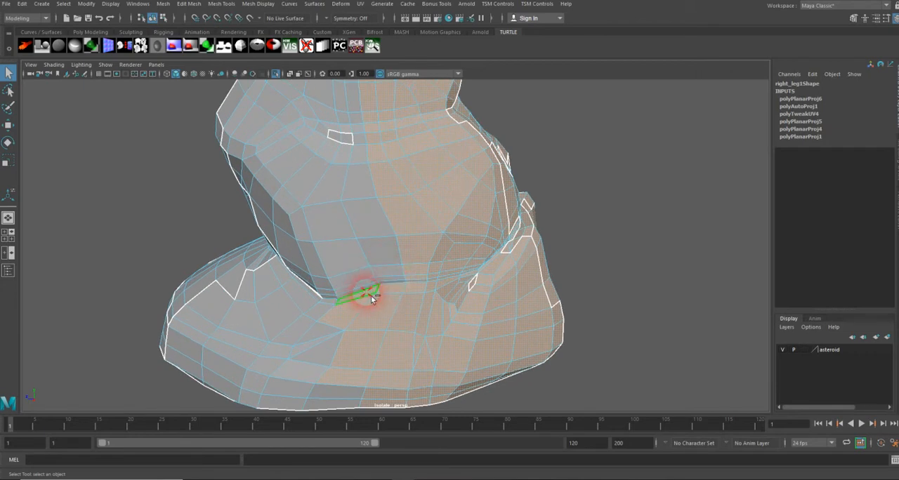
ctrl+click(367, 363)
ctrl+click(358, 380)
Select edges along the upper border of the sole rim for the seam
alt+drag(412, 327, 347, 305)
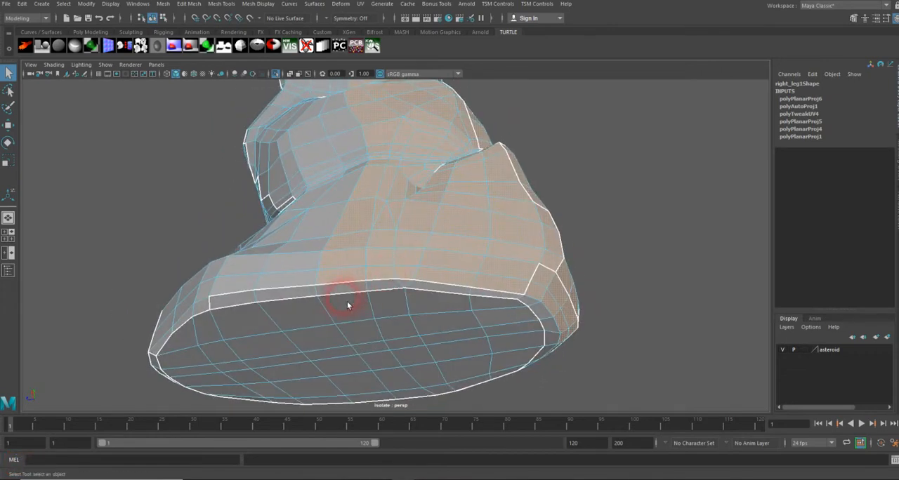
shift+click(424, 286)
shift+click(485, 296)
shift+click(527, 300)
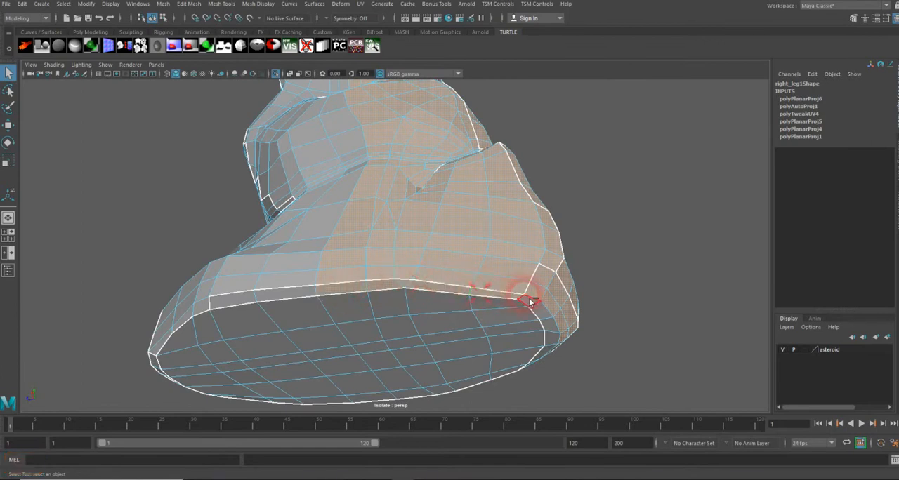
alt+drag(546, 316, 475, 313)
shift+click(373, 252)
click(431, 246)
ctrl+click(443, 256)
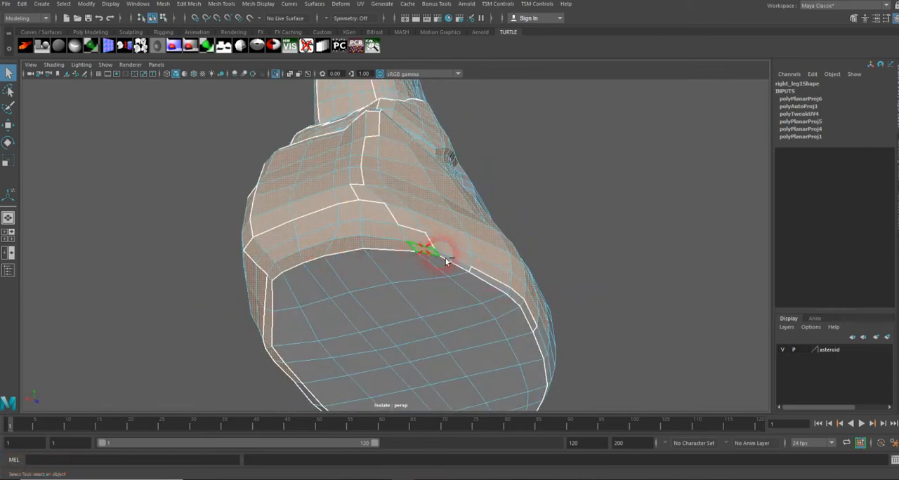
Select further seam edges along the ankle crease around the inner side of the foot
mouse_move(453, 265)
mouse_down()
mouse_move(482, 275)
mouse_move(531, 314)
mouse_up()
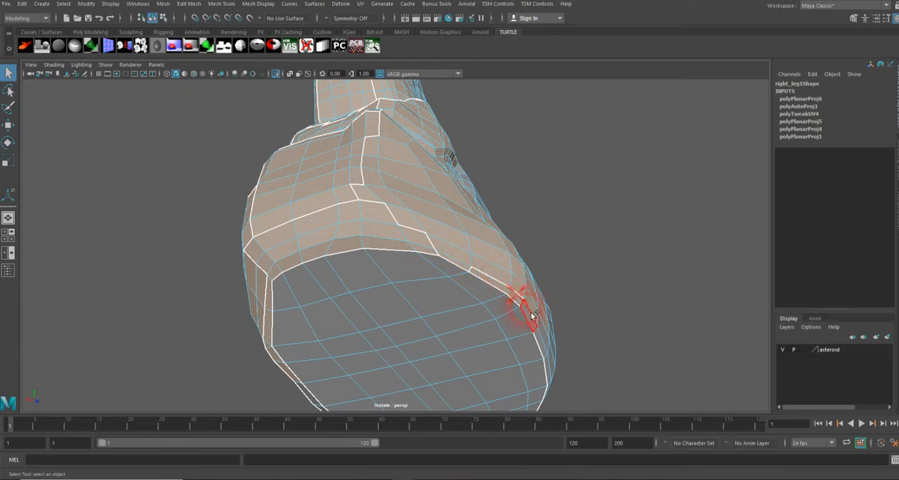
alt+drag(409, 193, 470, 279)
mouse_move(457, 199)
alt+mouse_down()
mouse_move(458, 245)
mouse_move(472, 283)
alt+mouse_up()
mouse_move(454, 233)
alt+mouse_down()
mouse_move(472, 262)
mouse_move(475, 251)
mouse_move(486, 256)
alt+mouse_up()
alt+drag(465, 298, 464, 271)
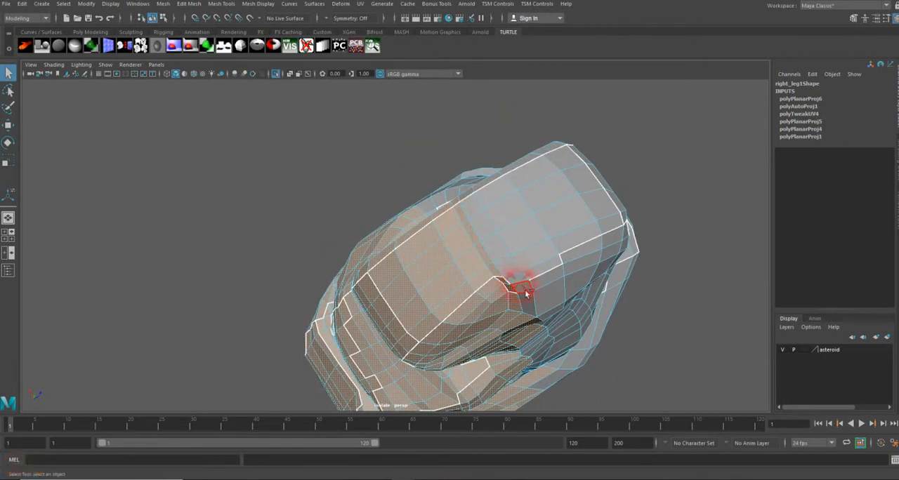
alt+drag(542, 301, 506, 256)
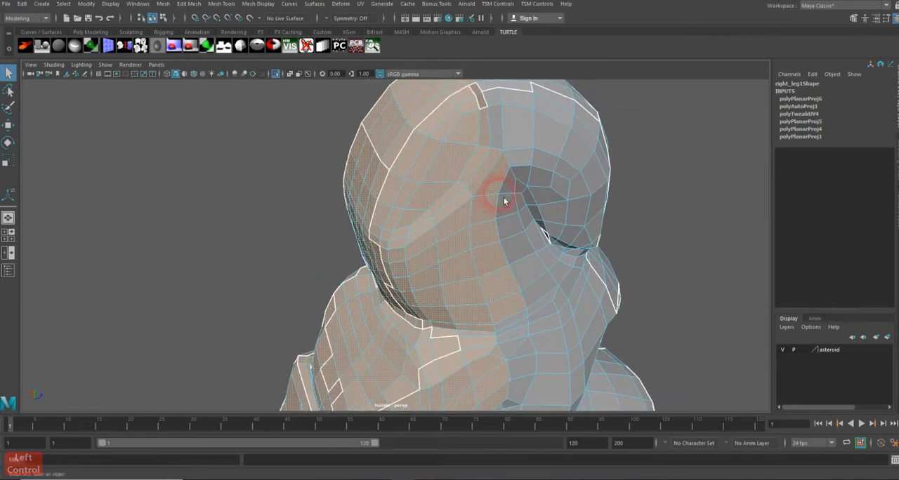
alt+middle_drag(506, 271, 488, 216)
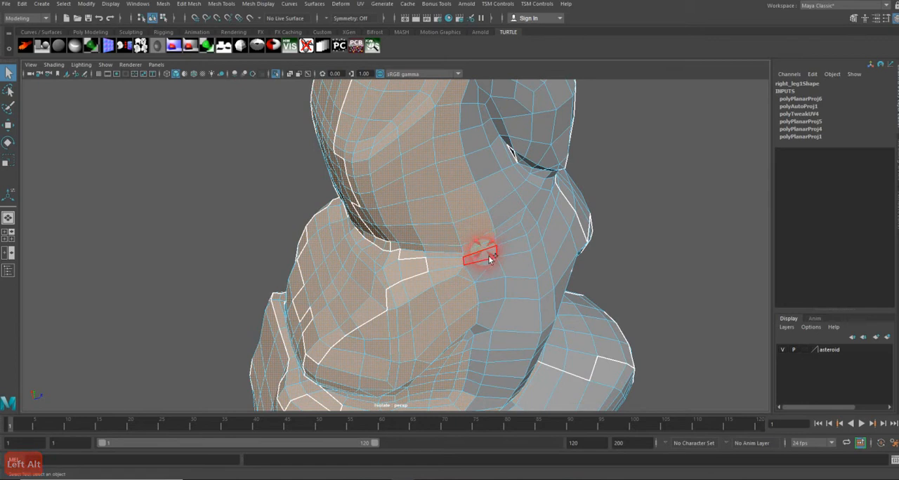
alt+middle_drag(491, 295, 477, 213)
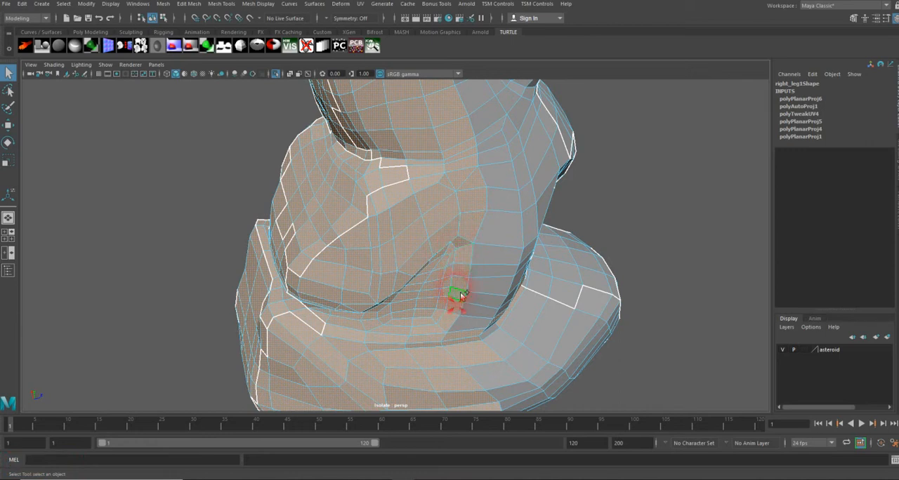
alt+drag(496, 271, 469, 186)
alt+right_drag(469, 186, 577, 172)
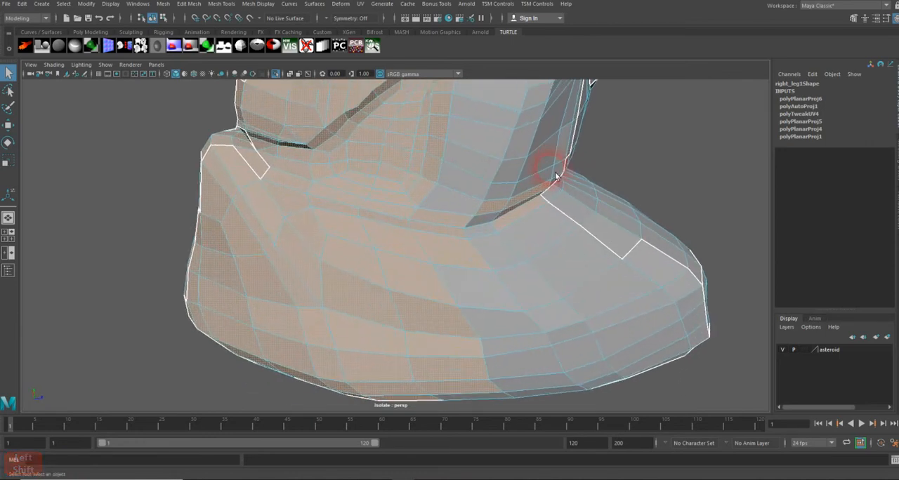
ctrl+click(446, 220)
ctrl+click(446, 232)
ctrl+click(451, 247)
ctrl+click(502, 205)
ctrl+click(531, 202)
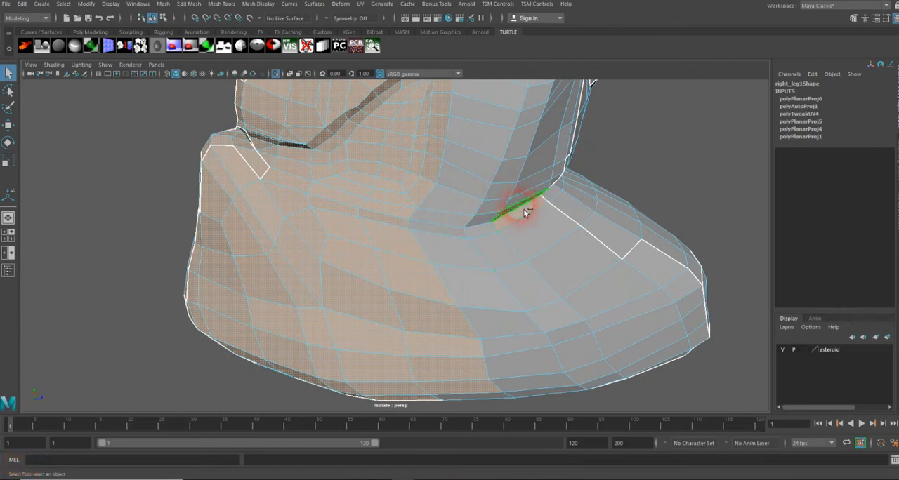
Select the remaining seam edges along the ankle crease and along the bottom edge of the sole
ctrl+click(526, 216)
ctrl+click(573, 188)
alt+drag(573, 191, 545, 201)
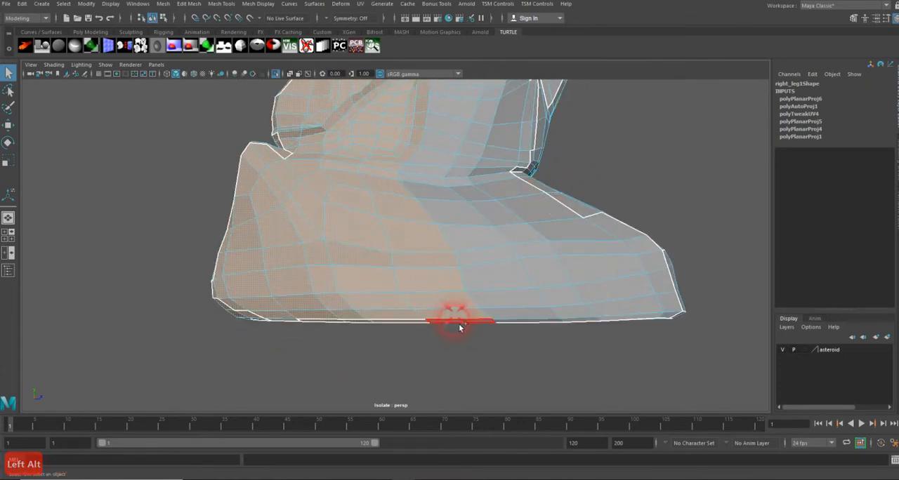
alt+drag(460, 320, 409, 264)
scroll(408, 264, down, 1)
ctrl+click(479, 316)
mouse_move(498, 322)
alt+mouse_down()
mouse_move(472, 274)
mouse_move(570, 295)
mouse_move(414, 201)
mouse_move(454, 272)
mouse_move(412, 251)
mouse_move(578, 237)
mouse_move(612, 267)
mouse_move(609, 290)
mouse_move(446, 302)
mouse_move(401, 289)
mouse_move(394, 250)
mouse_move(492, 251)
mouse_move(459, 231)
mouse_move(455, 217)
mouse_move(431, 261)
mouse_move(387, 258)
mouse_move(422, 255)
mouse_move(401, 231)
mouse_move(473, 229)
alt+mouse_up()
Apply a planar UV projection to the leg from the Z axis, fitted to the bounding box
key(4)
key(5)
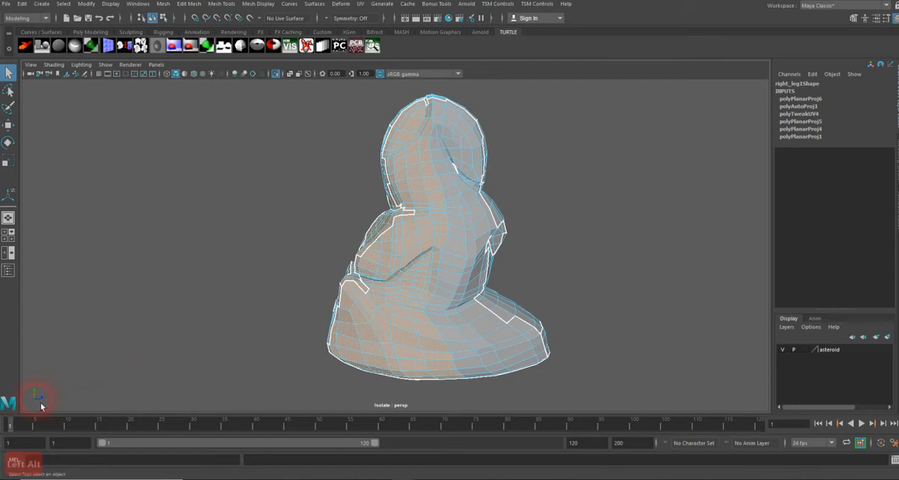
alt+drag(240, 302, 460, 318)
click(361, 4)
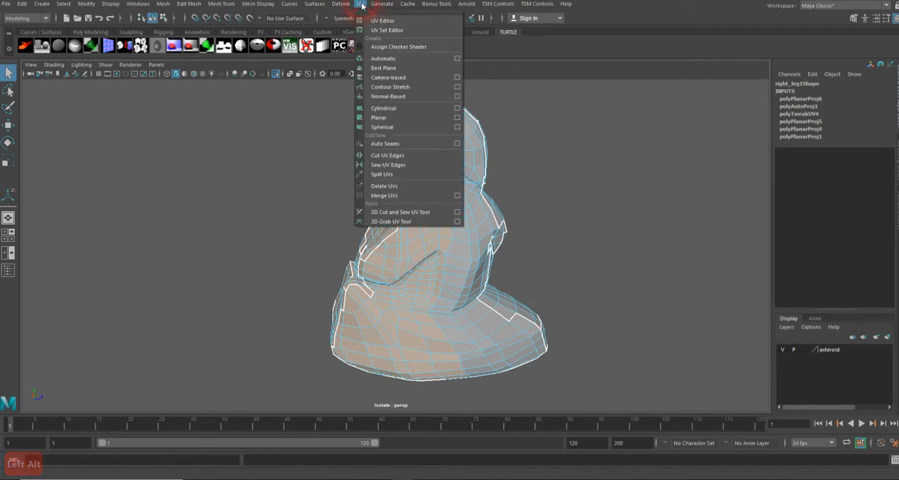
click(457, 117)
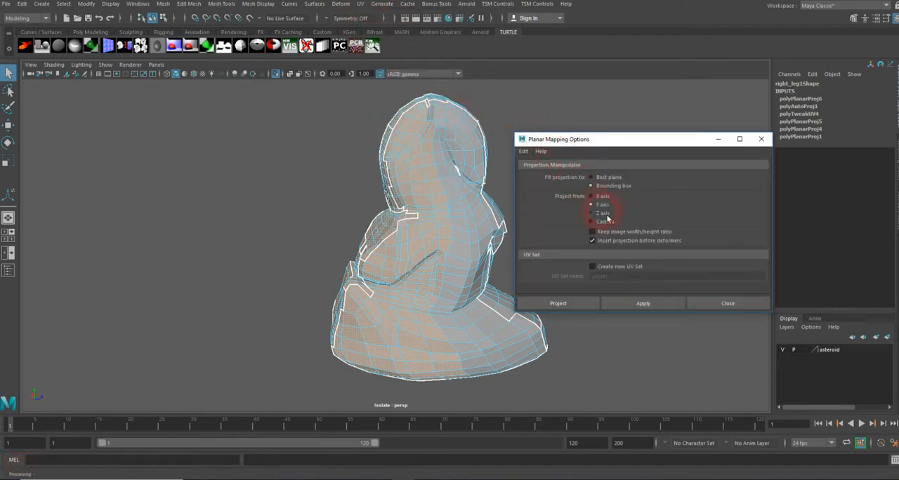
click(559, 303)
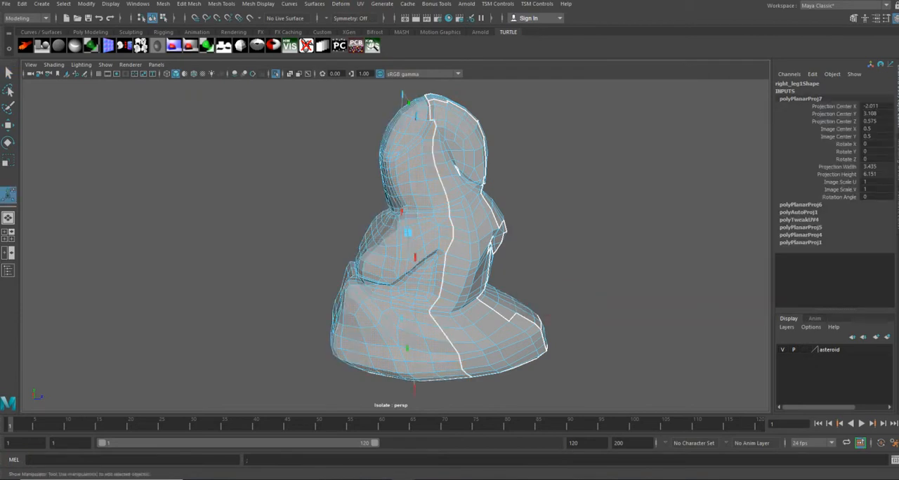
Open the UV Editor and move the new projected shell up above the existing shells
drag(0, 132, 447, 105)
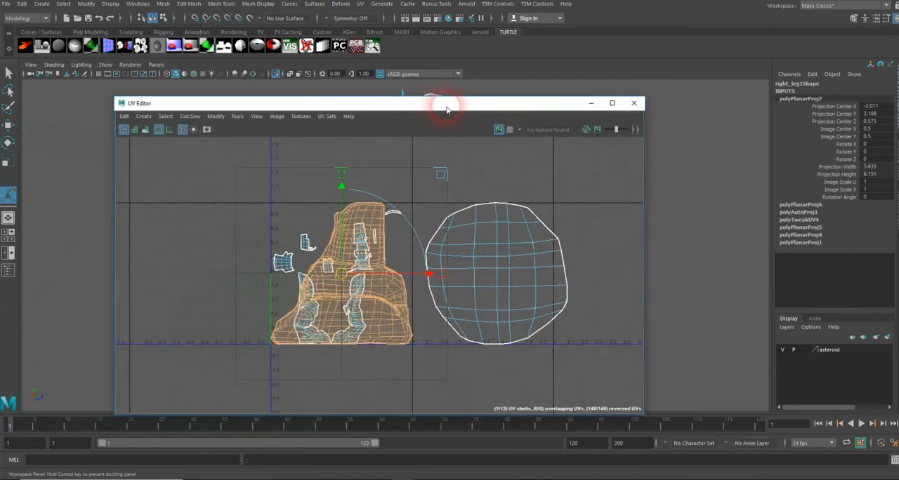
scroll(327, 211, down, 3)
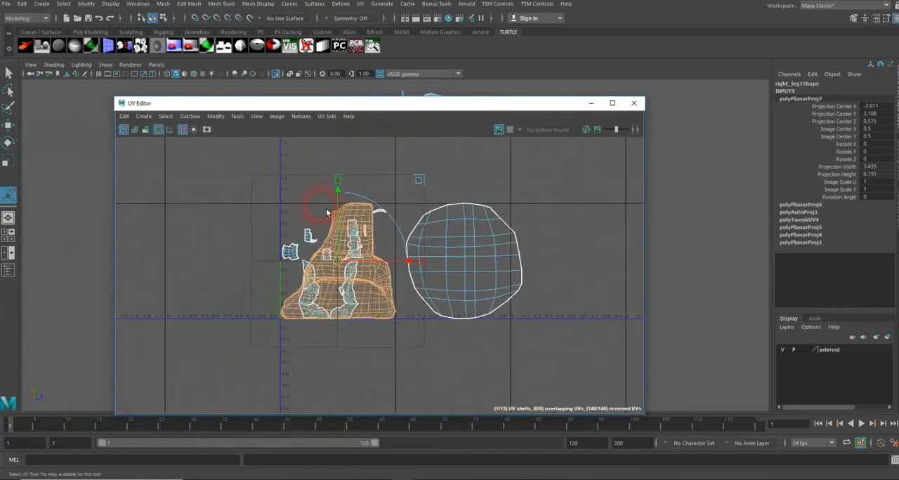
alt+middle_drag(329, 206, 339, 245)
drag(344, 254, 350, 134)
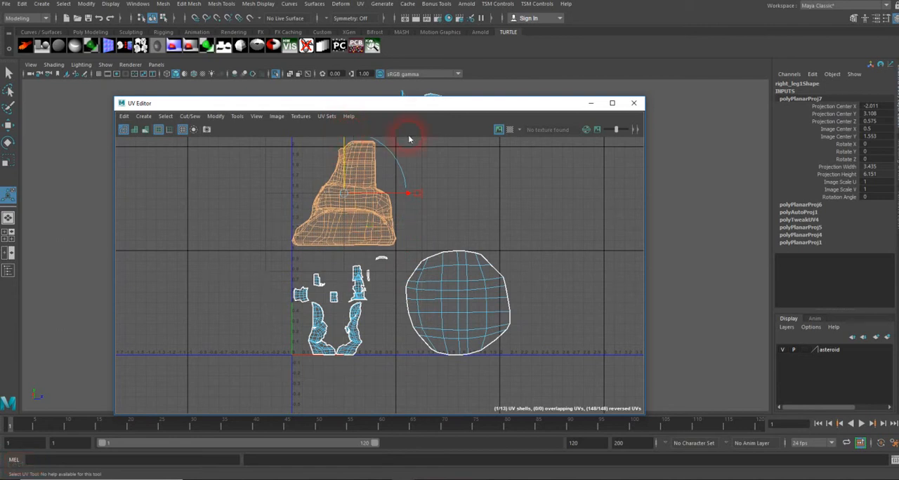
drag(425, 106, 431, 85)
drag(276, 362, 411, 261)
drag(474, 89, 1, 84)
alt+drag(388, 170, 406, 171)
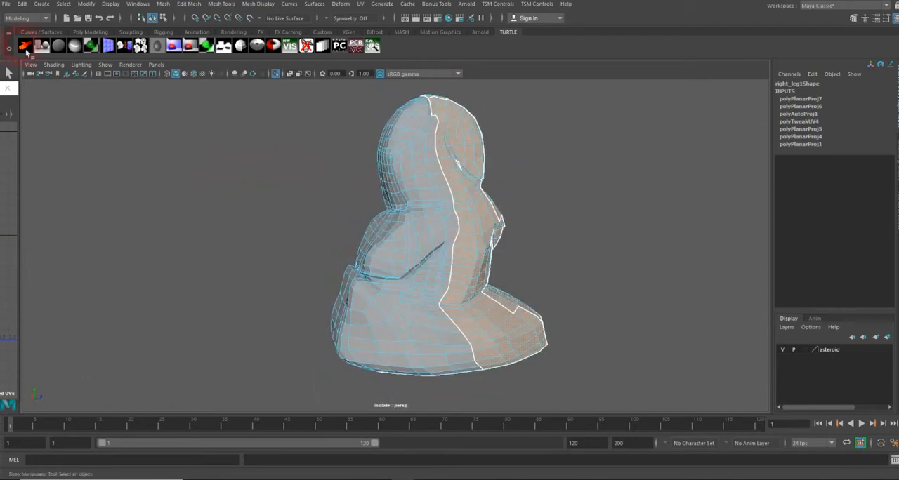
Select the faces of the leg's other half and apply another Z-axis planar projection to them
alt+drag(505, 279, 518, 262)
alt+right_drag(517, 261, 686, 215)
alt+drag(486, 192, 519, 190)
alt+right_drag(520, 190, 351, 168)
alt+right_drag(415, 174, 340, 172)
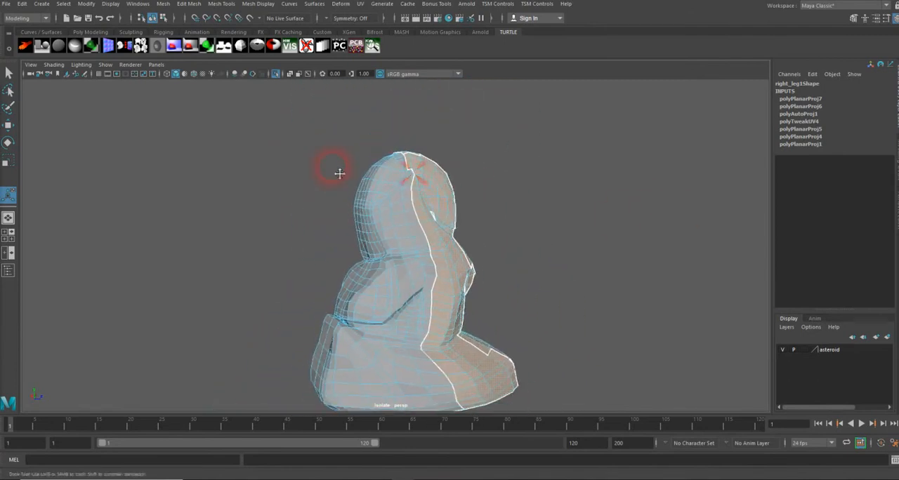
alt+middle_drag(341, 172, 330, 137)
alt+drag(343, 175, 328, 173)
click(364, 6)
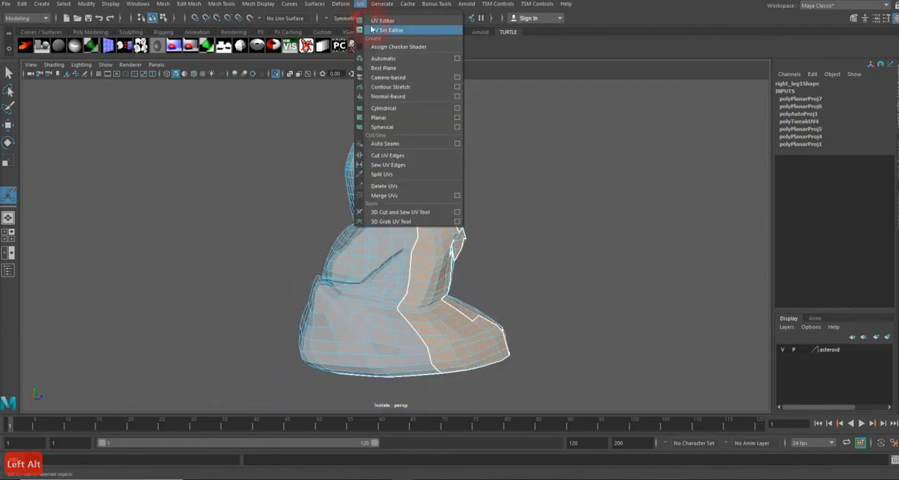
click(457, 118)
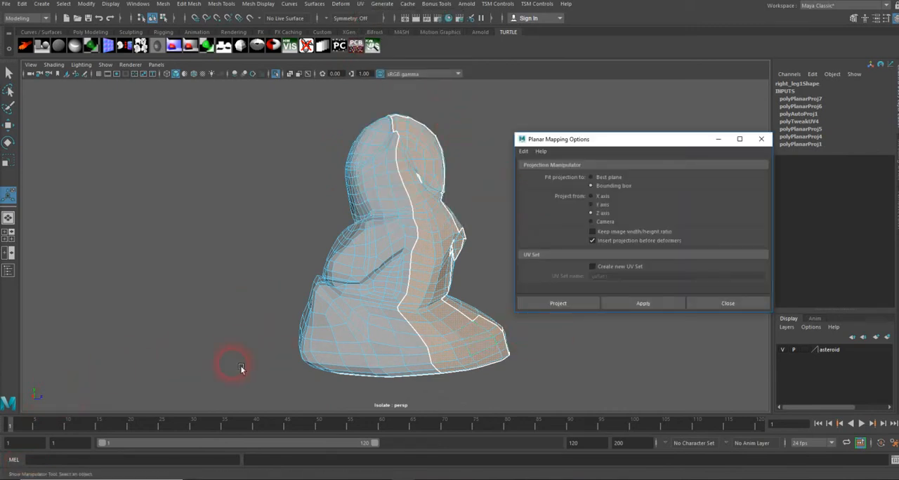
click(669, 309)
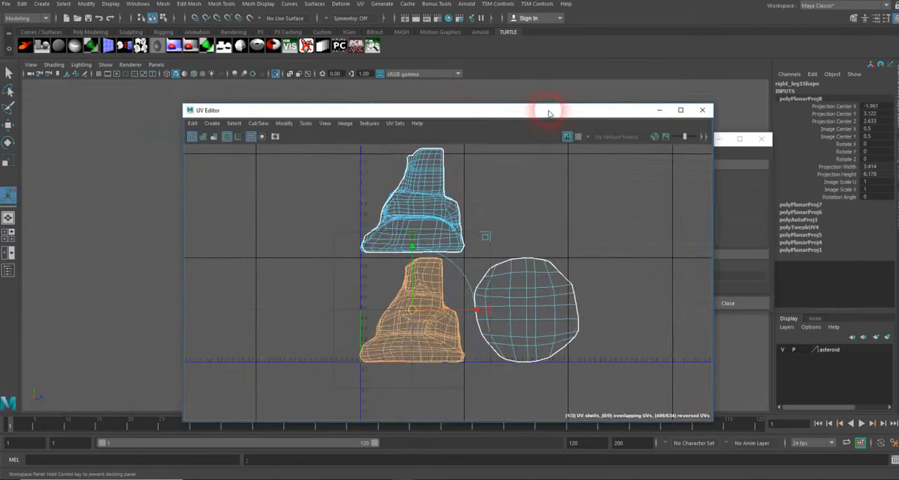
Review the new projection in the UV Editor and close the Planar Mapping Options dialog
drag(546, 110, 540, 99)
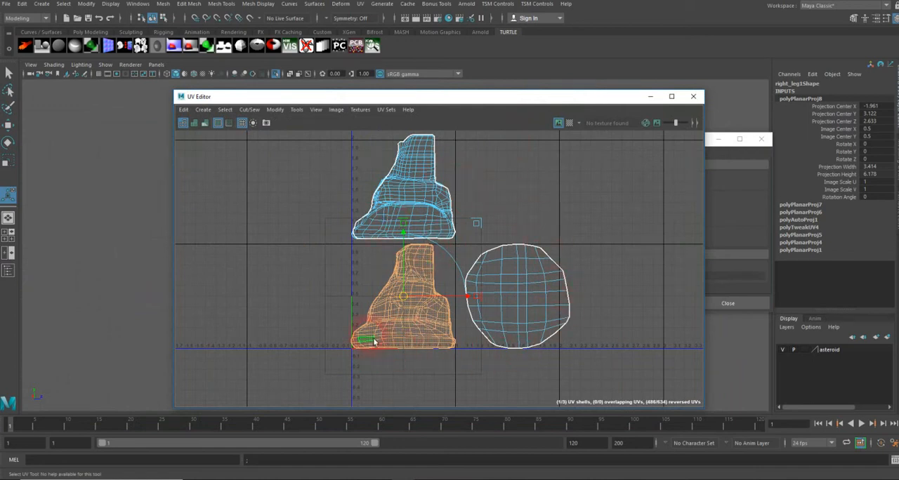
click(310, 283)
drag(535, 98, 0, 92)
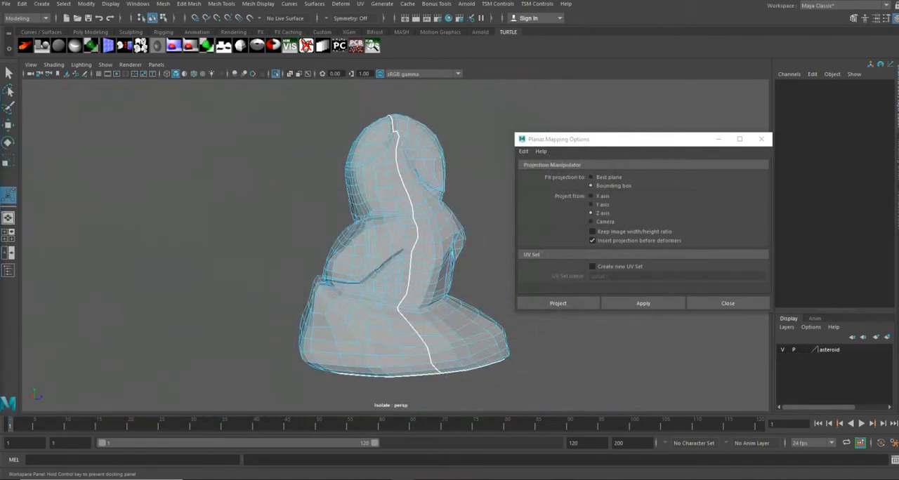
click(762, 140)
click(378, 265)
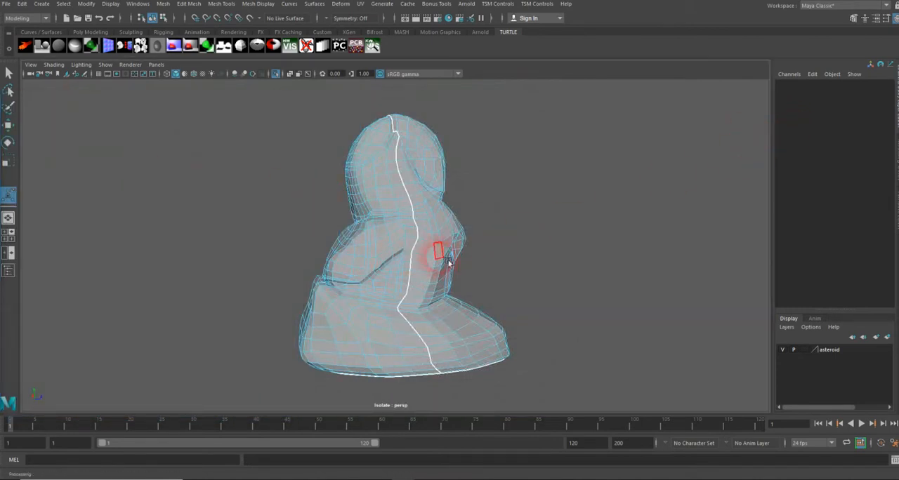
alt+drag(449, 260, 475, 241)
key(alt)
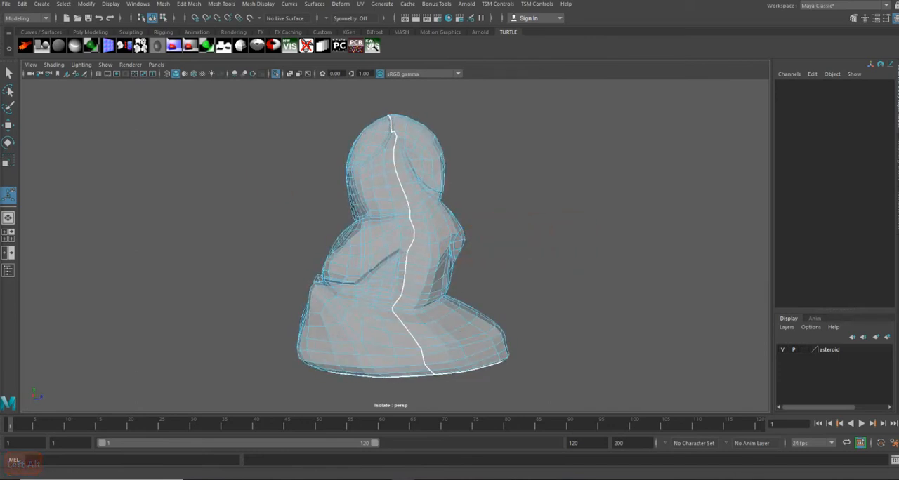
drag(0, 100, 0, 114)
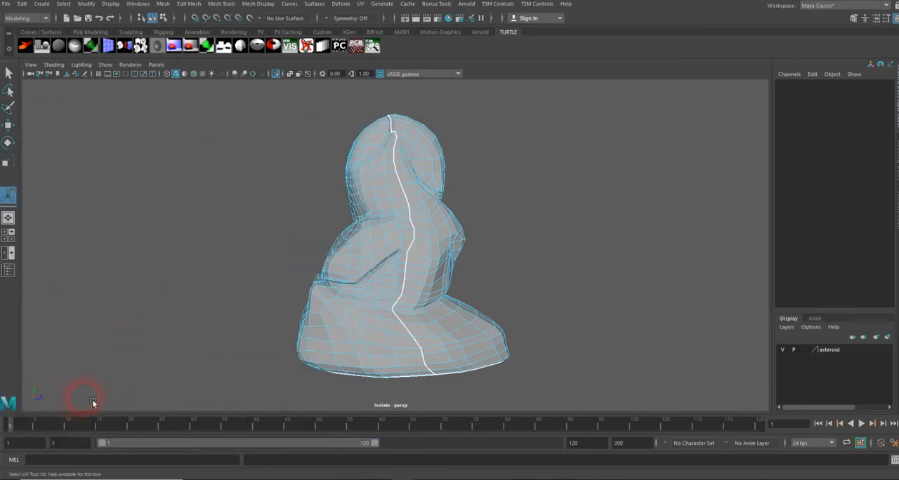
alt+drag(309, 314, 353, 285)
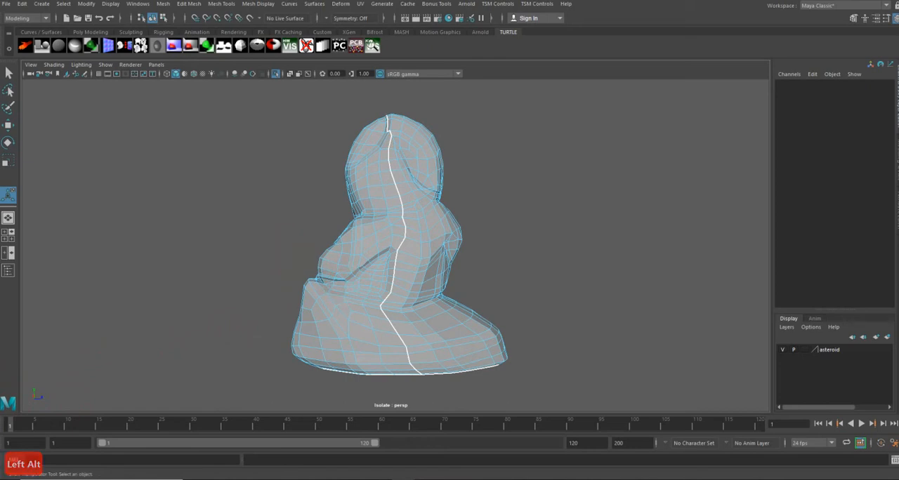
drag(0, 112, 335, 87)
Toggle the checker map to inspect texture distortion on the leg, then switch it off
click(326, 112)
alt+right_drag(501, 201, 562, 176)
alt+drag(562, 176, 673, 175)
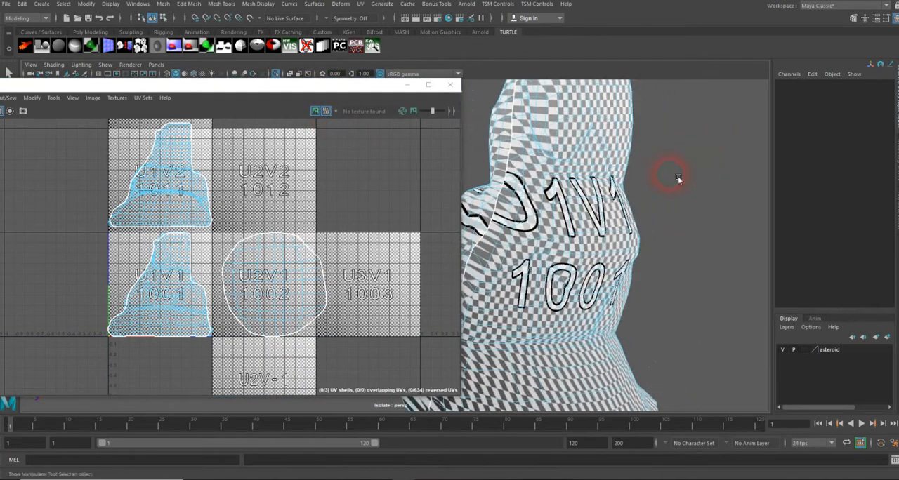
alt+drag(526, 225, 574, 229)
alt+right_drag(574, 229, 710, 212)
alt+drag(710, 211, 568, 285)
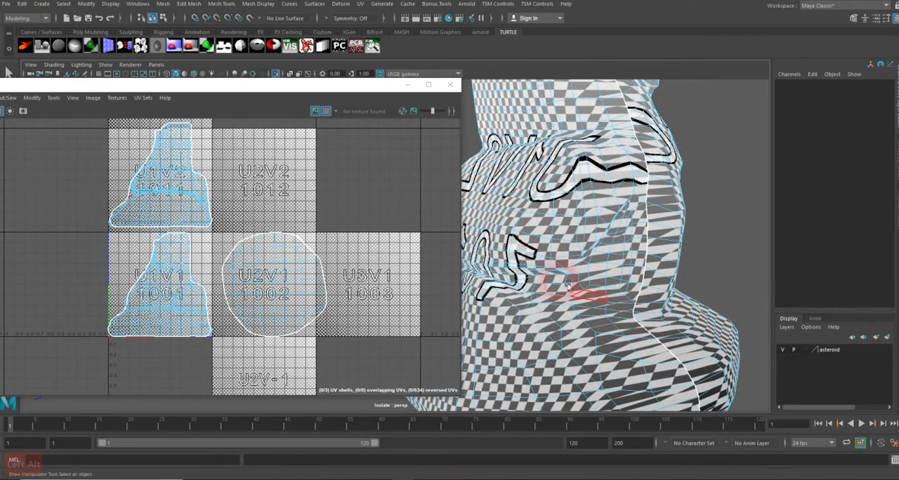
click(327, 111)
Select the upper UV shell in the UV Editor
click(518, 201)
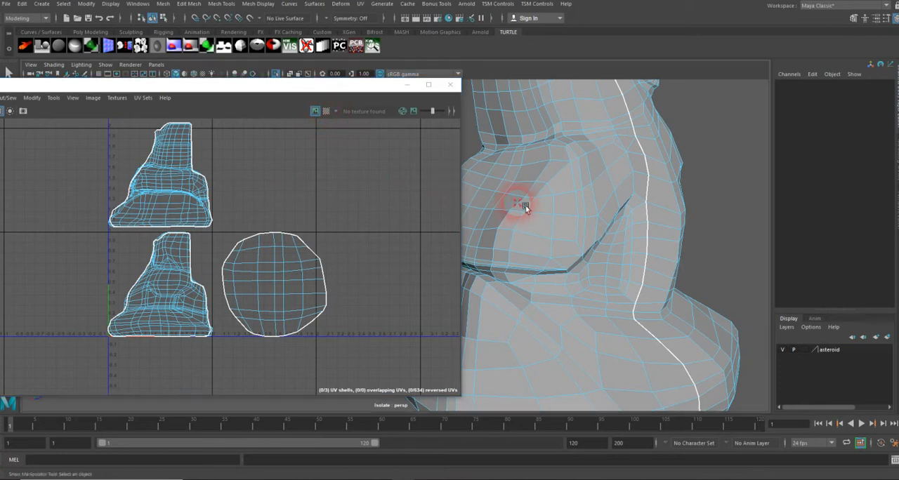
click(236, 214)
click(173, 182)
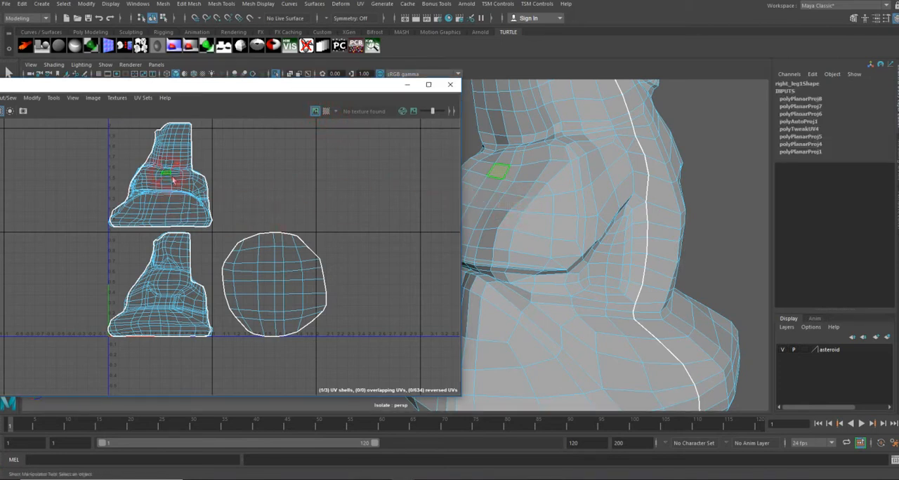
double_click(173, 183)
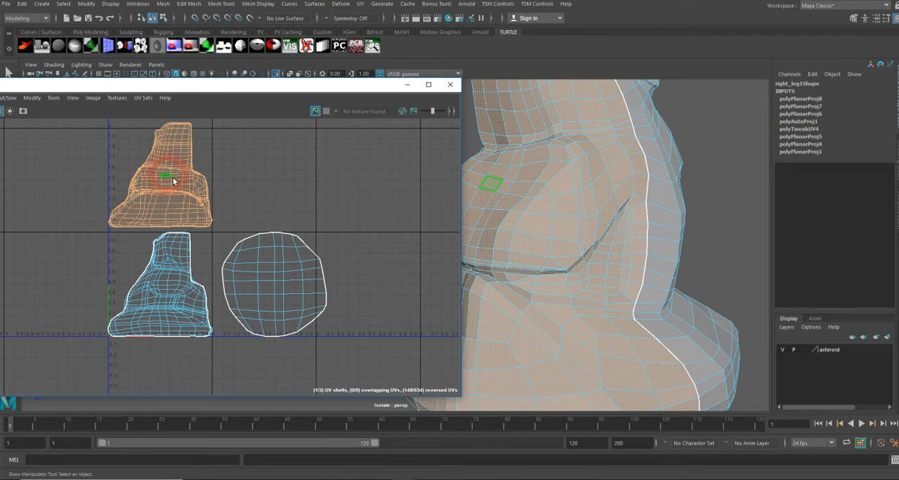
Flip the selected shell in U using the UV Toolkit's Transform options
drag(200, 88, 298, 86)
alt+right_drag(317, 184, 374, 182)
drag(0, 176, 588, 86)
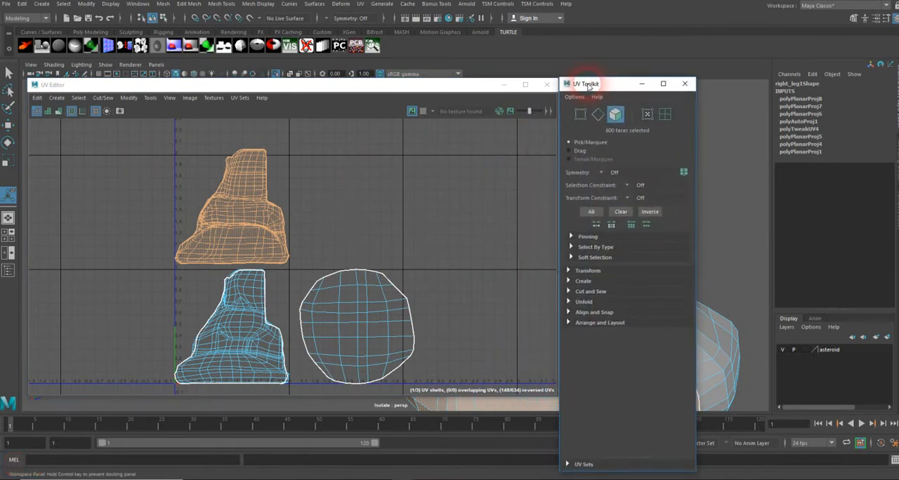
click(569, 273)
scroll(614, 284, down, 3)
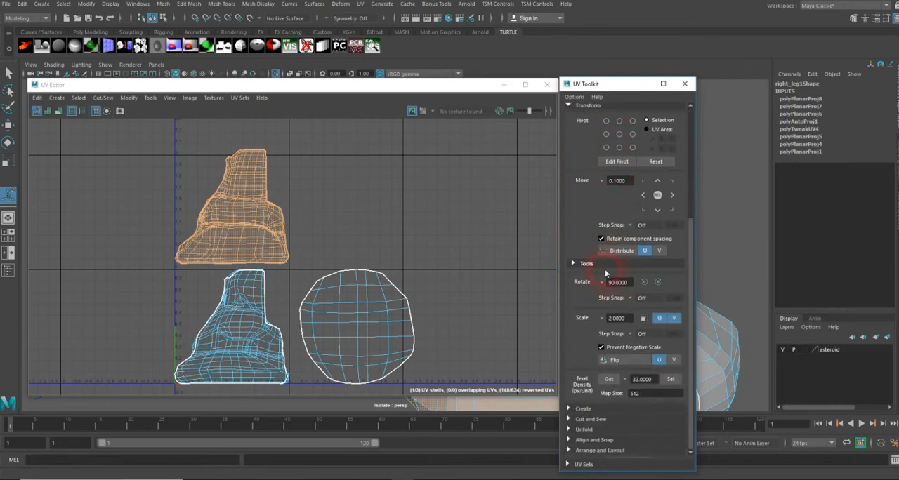
click(656, 361)
click(630, 361)
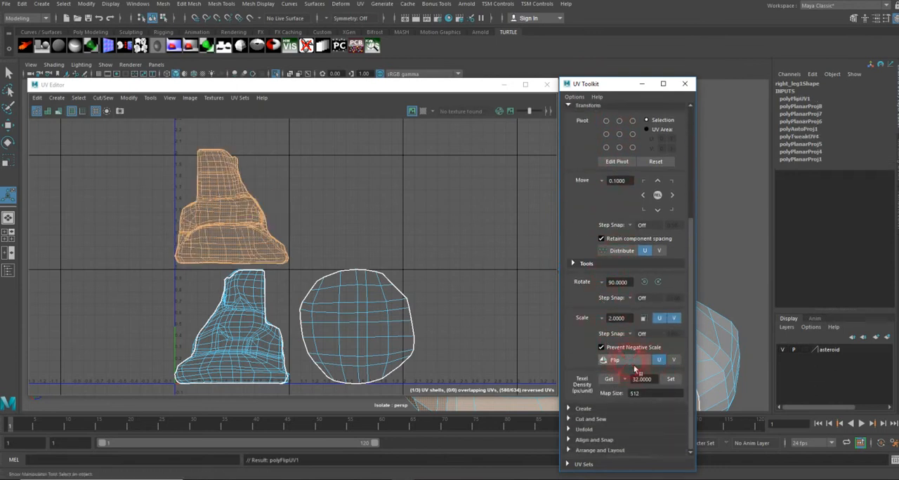
Toggle the checker map again to inspect the flipped half of the leg
click(252, 285)
drag(458, 91, 289, 102)
click(262, 123)
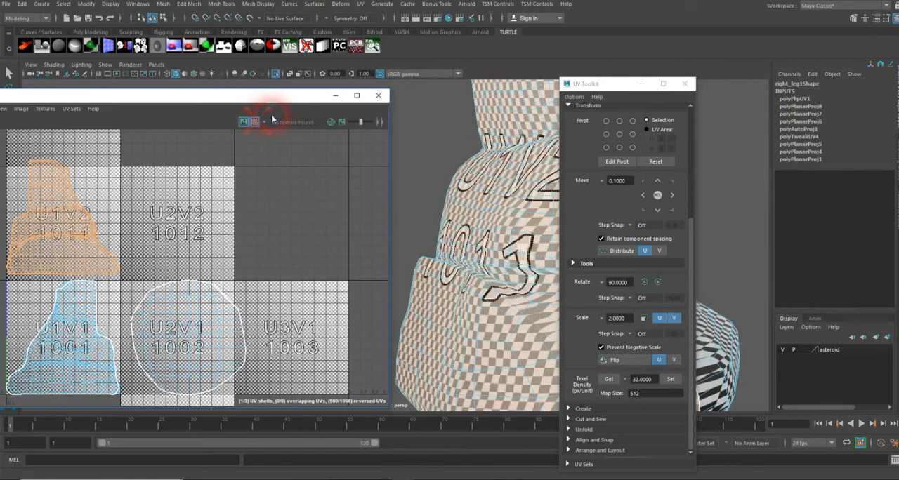
drag(618, 84, 0, 120)
alt+drag(422, 261, 635, 241)
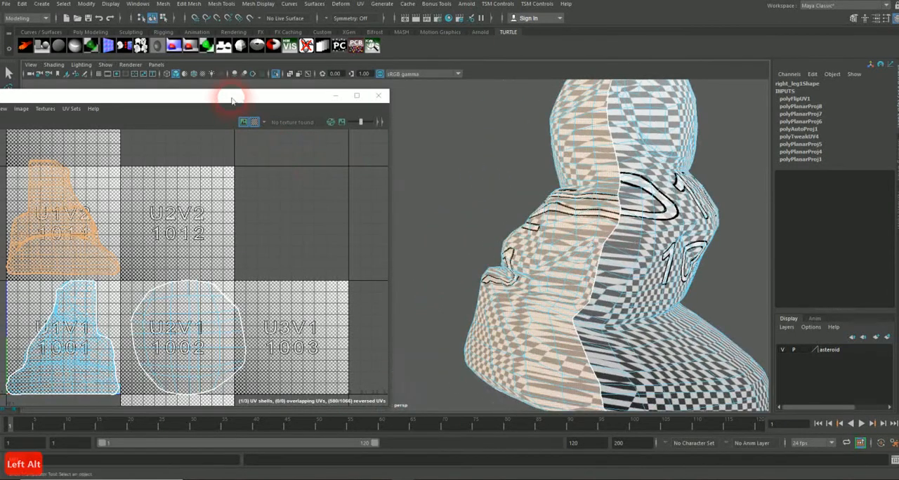
click(254, 123)
drag(241, 100, 452, 84)
click(367, 129)
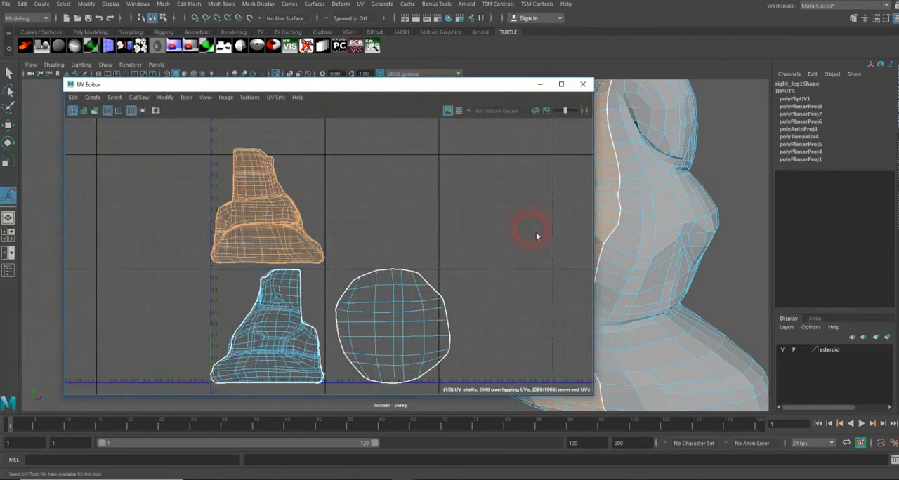
Turn on UV shell shading to check for reversed UVs across the leg
scroll(627, 235, down, 3)
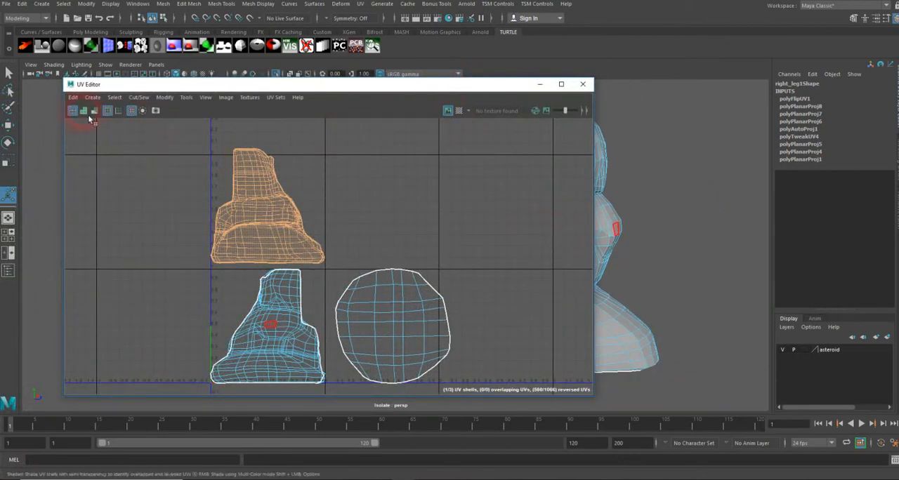
click(178, 85)
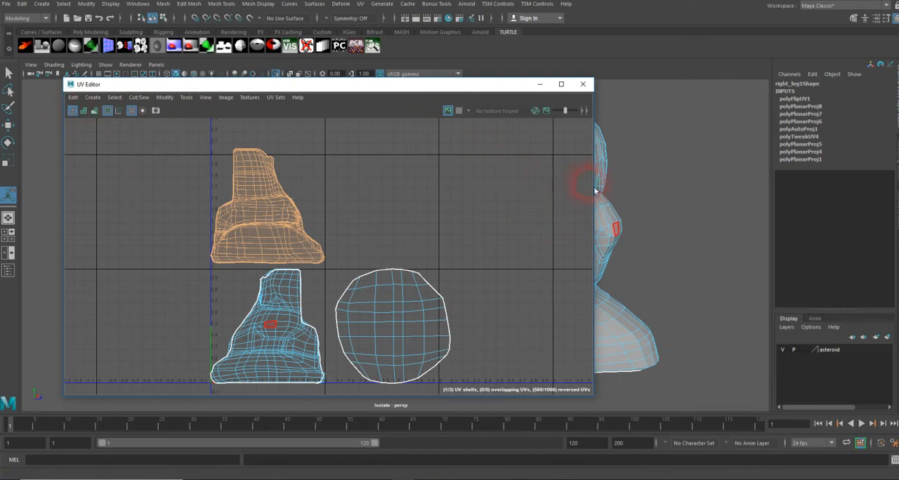
drag(598, 183, 429, 181)
alt+right_drag(337, 219, 375, 206)
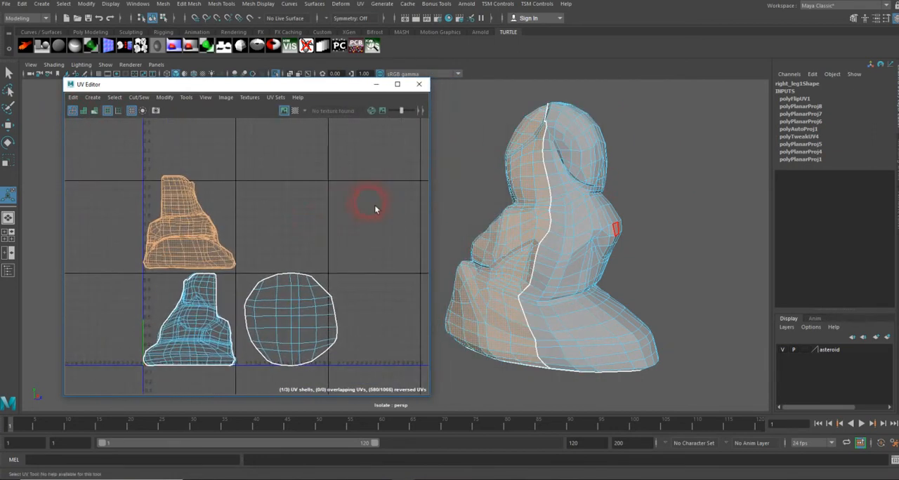
click(84, 111)
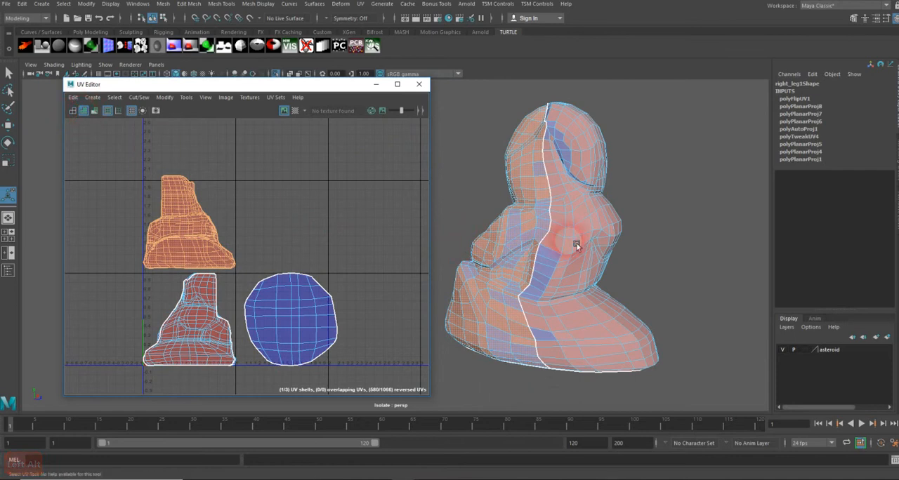
click(672, 228)
alt+drag(636, 264, 668, 232)
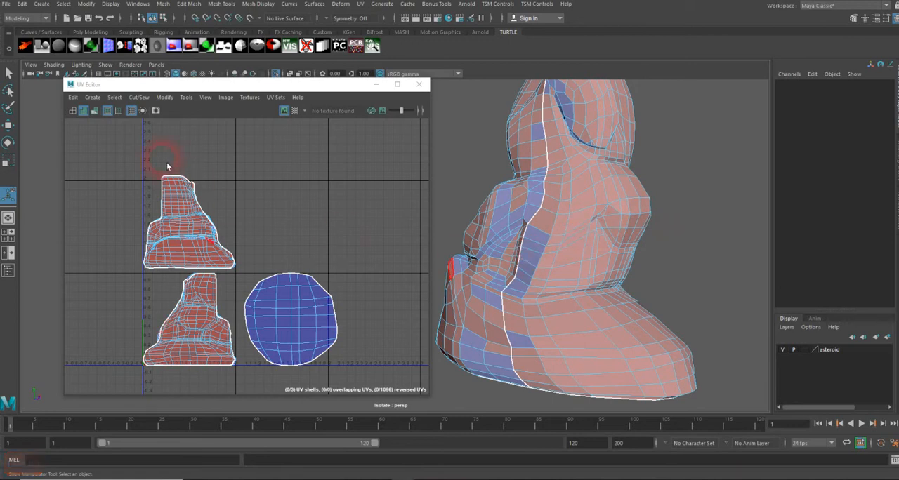
Turn on UV distortion shading to inspect stretching across the leg's UV shells
click(96, 112)
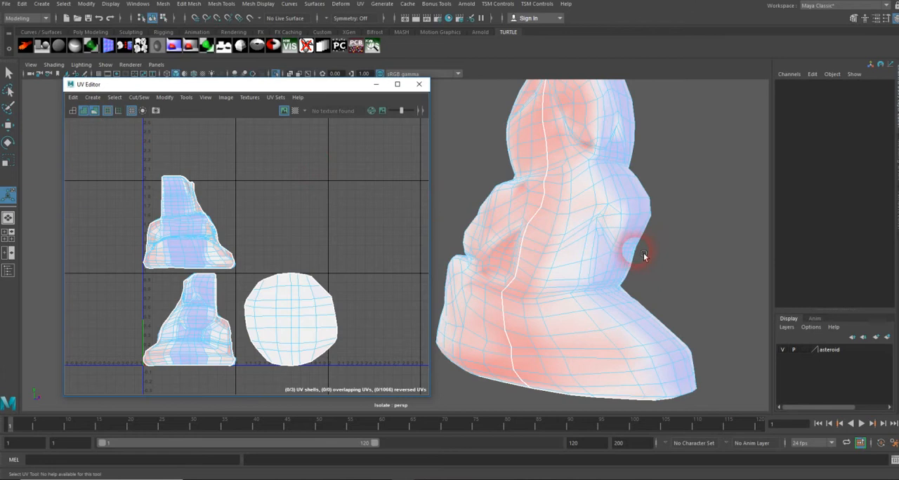
alt+drag(618, 260, 606, 261)
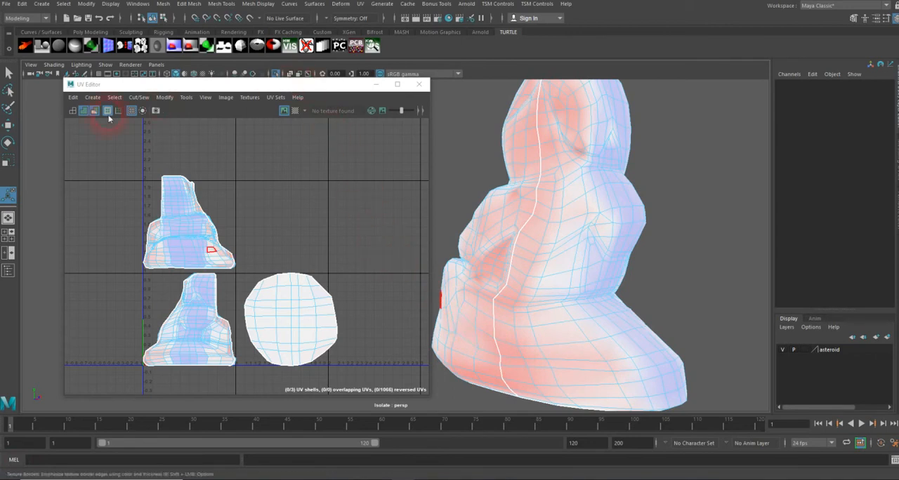
click(74, 111)
click(94, 111)
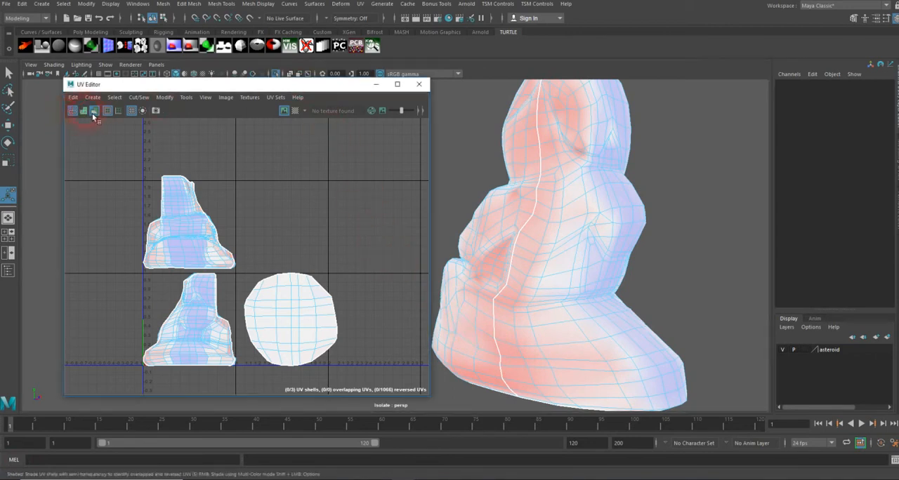
Reposition the UV Editor window to sit beside the viewport, clear of the leg
drag(311, 90, 0, 85)
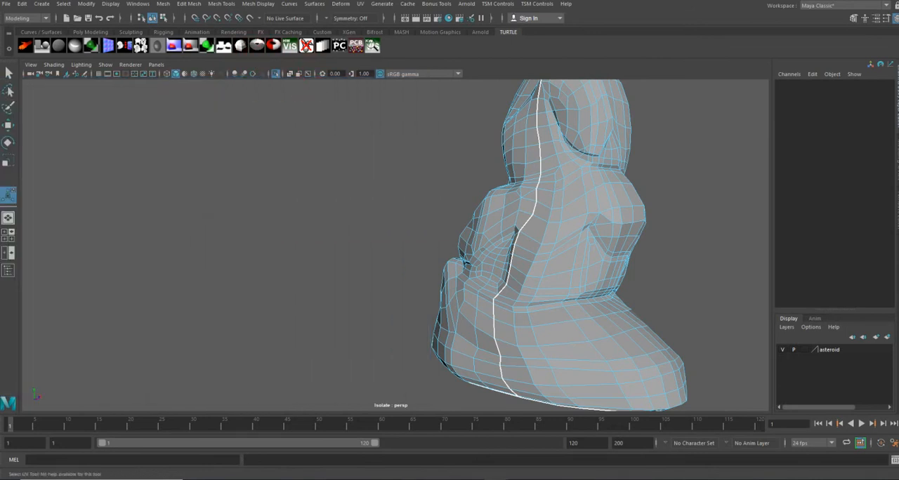
mouse_move(406, 265)
alt+mouse_down()
mouse_move(556, 263)
mouse_move(416, 259)
alt+mouse_up()
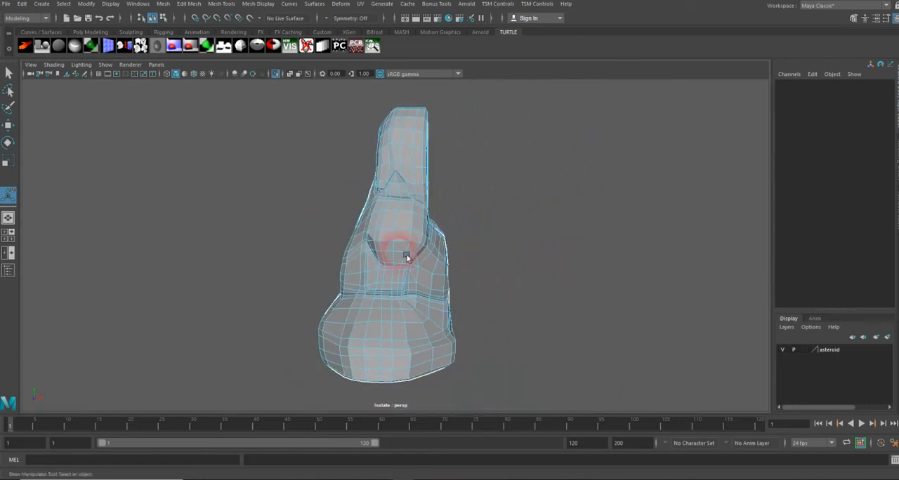
drag(0, 90, 308, 90)
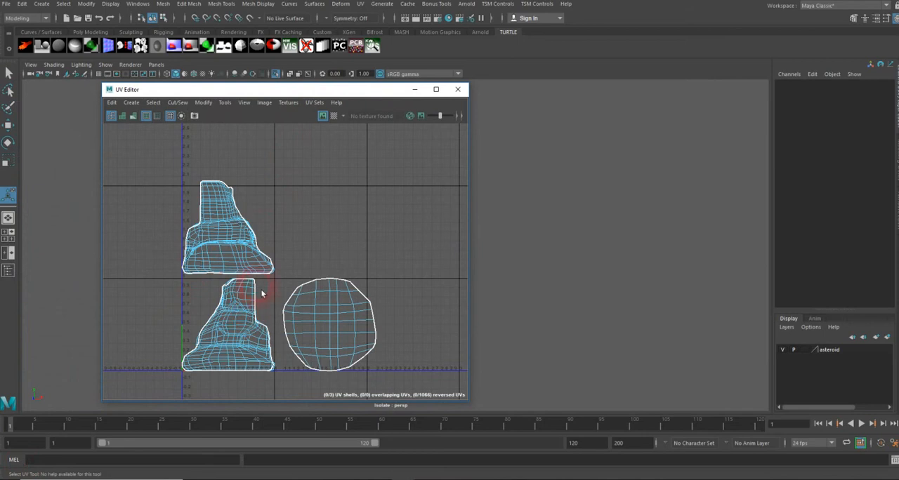
drag(316, 93, 686, 93)
alt+drag(370, 239, 250, 244)
alt+middle_drag(250, 245, 286, 256)
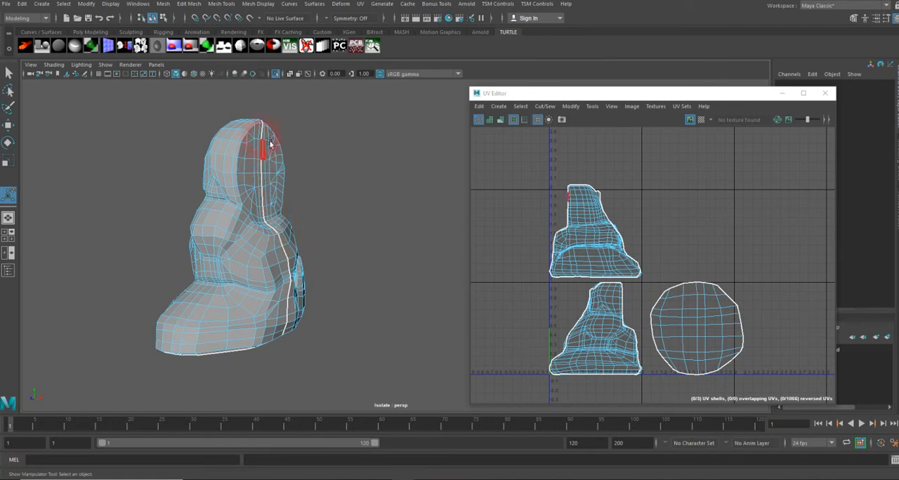
Switch to edge selection and select the seam edges running down from the top of the leg
alt+right_drag(270, 135, 302, 169)
alt+drag(302, 169, 348, 189)
alt+middle_drag(348, 189, 334, 166)
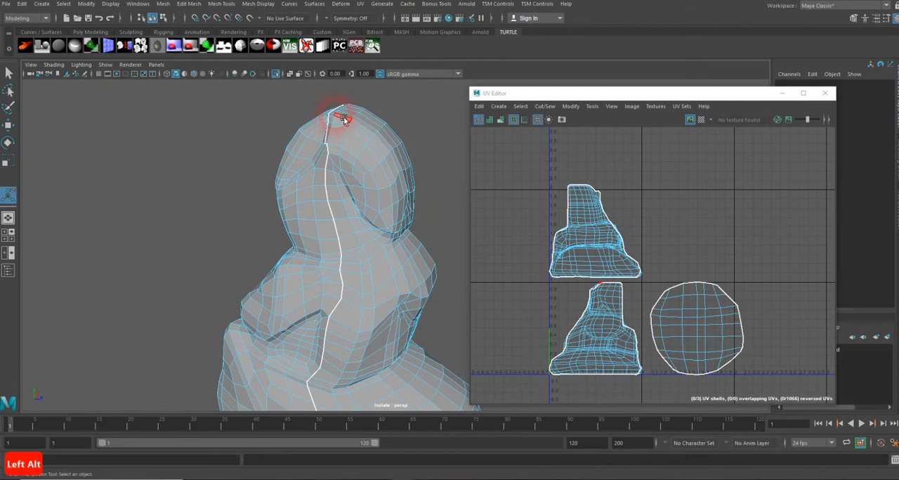
scroll(335, 181, up, 3)
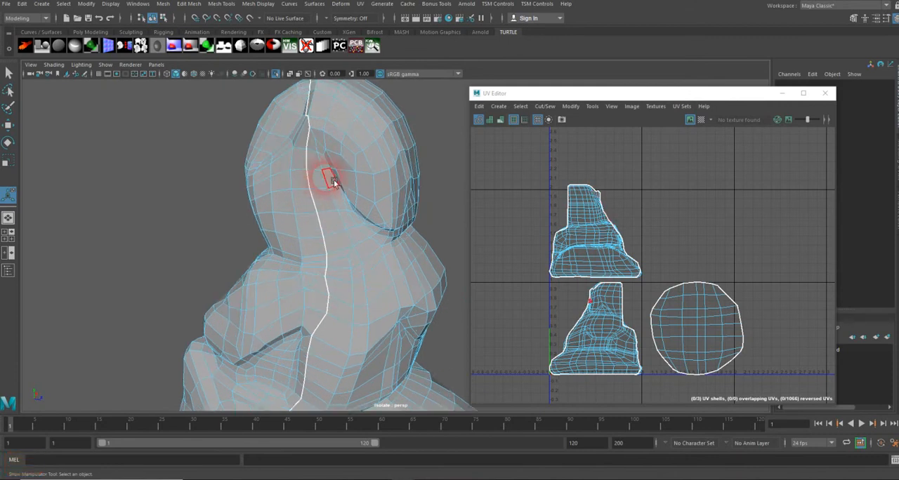
alt+drag(265, 193, 331, 232)
alt+right_drag(331, 232, 422, 286)
alt+drag(373, 241, 344, 236)
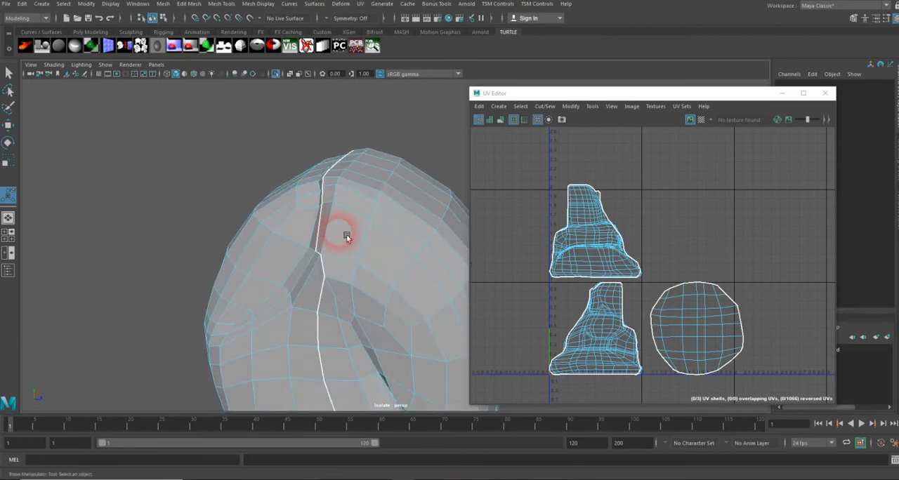
right_click(339, 229)
right_drag(339, 232, 331, 203)
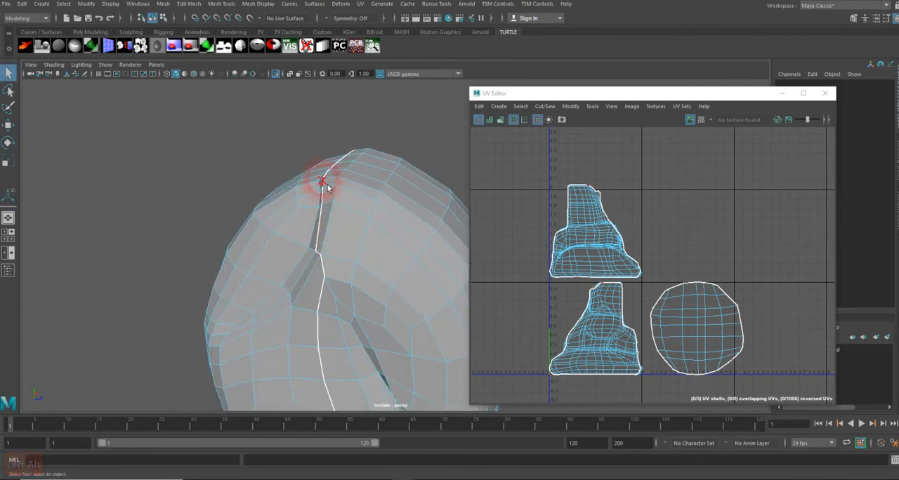
click(325, 186)
click(326, 234)
click(324, 254)
shift+click(327, 267)
shift+click(328, 295)
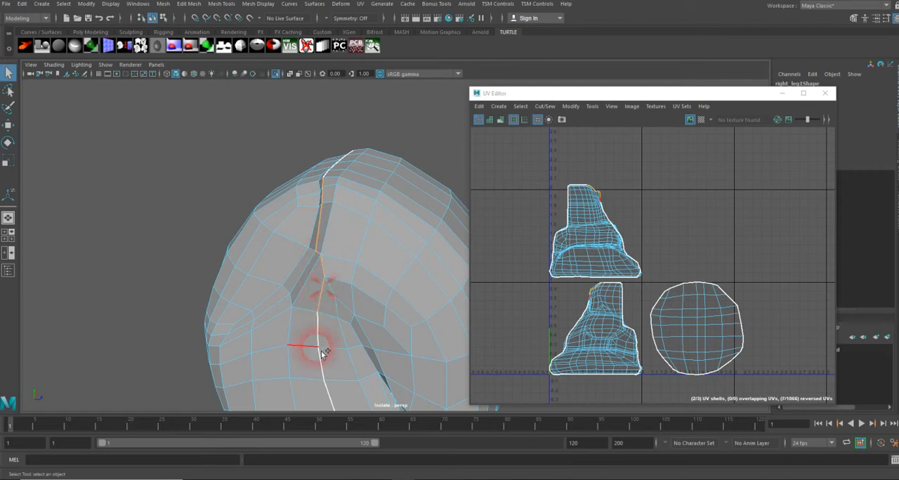
shift+click(329, 395)
Add further edges along the same seam down the middle of the leg
alt+drag(321, 358, 301, 275)
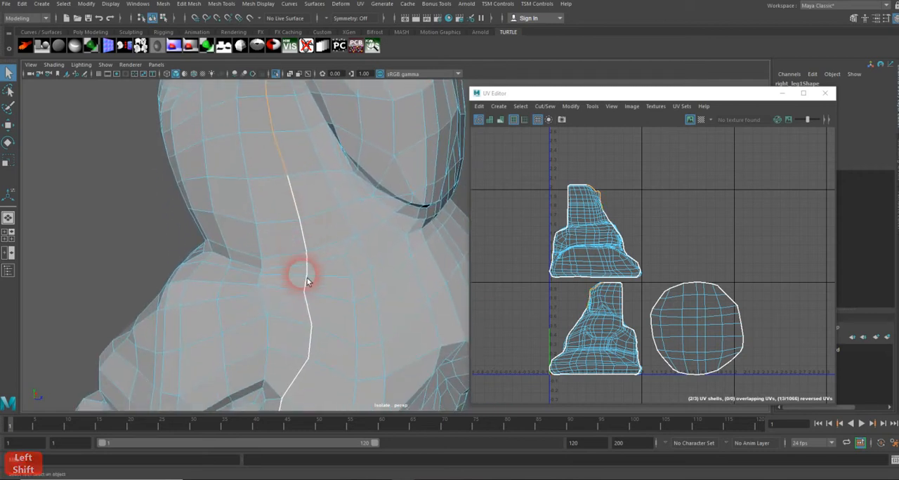
shift+click(307, 303)
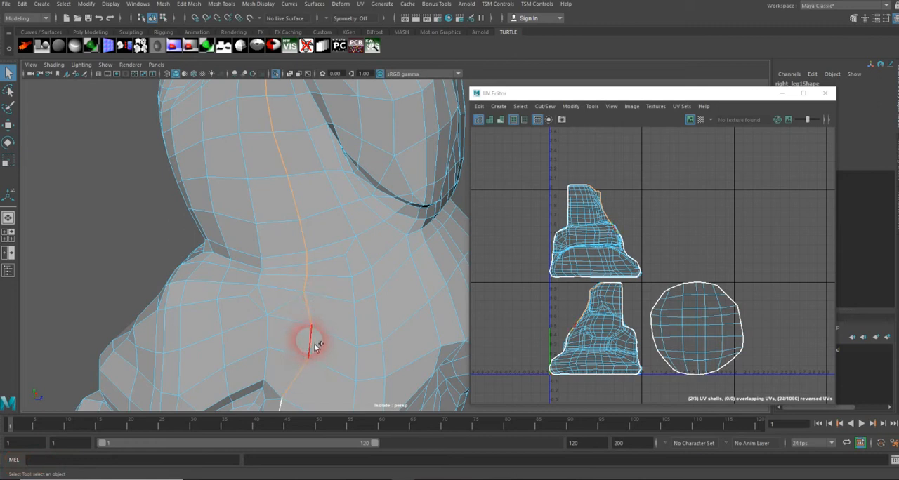
shift+click(314, 343)
alt+middle_drag(314, 363, 326, 241)
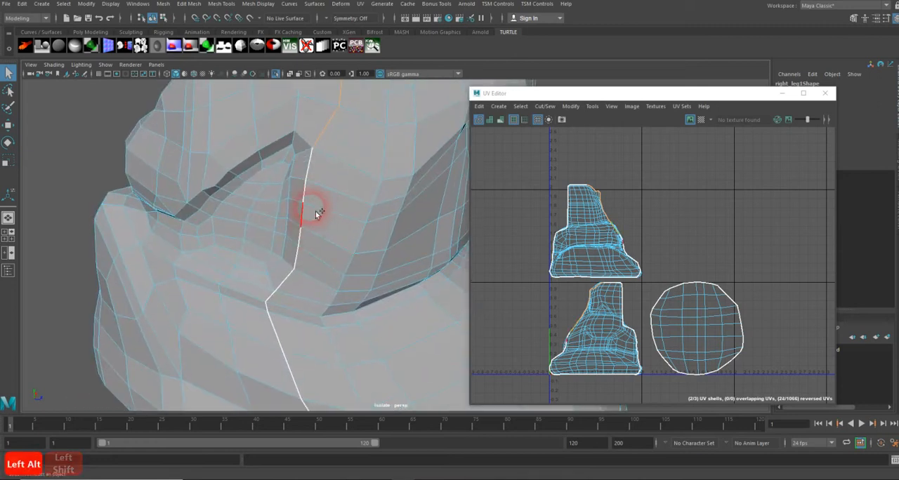
shift+click(314, 175)
shift+click(299, 260)
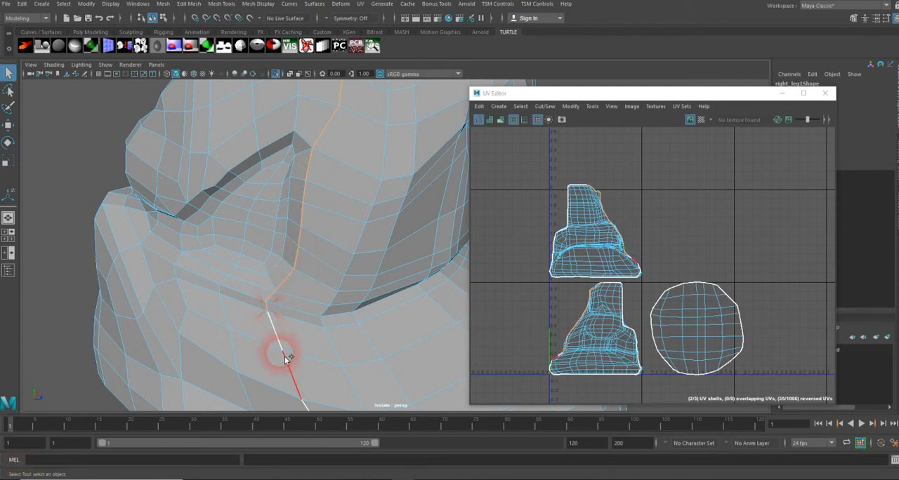
Add the remaining seam edges down to the bottom edge of the foot
alt+middle_drag(319, 345, 308, 272)
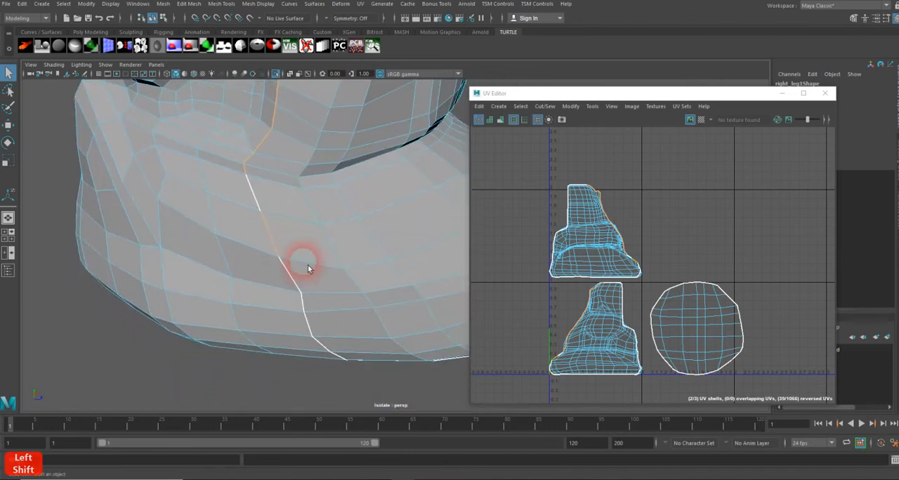
shift+click(259, 204)
shift+click(291, 277)
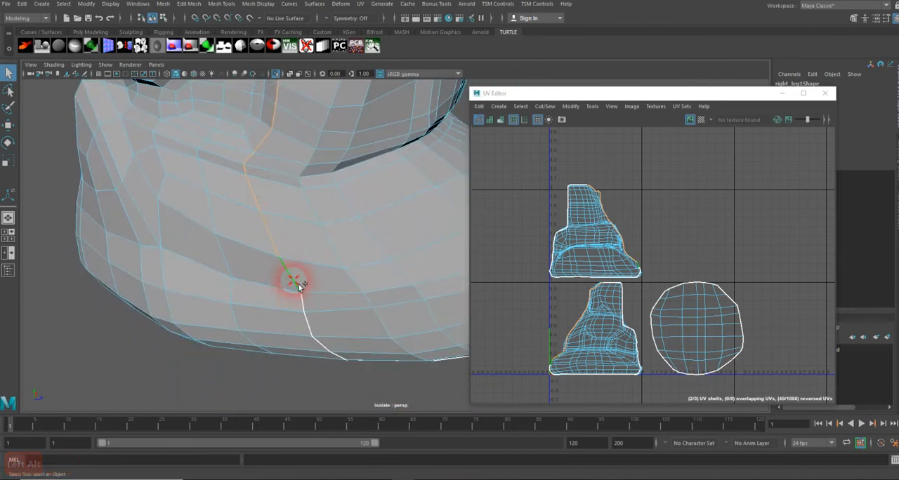
shift+click(313, 327)
shift+click(322, 343)
alt+drag(356, 326, 319, 207)
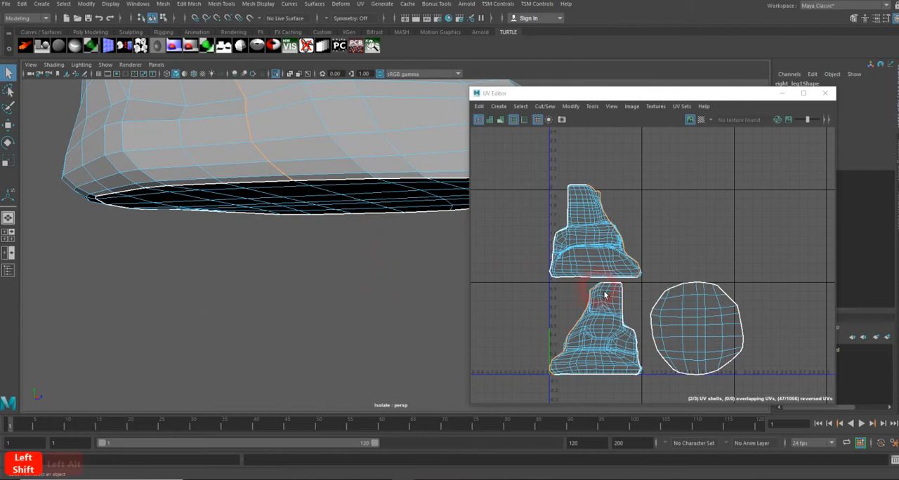
Move and Sew the selected seam edges to join the two leg halves into one UV shell
scroll(612, 296, up, 4)
drag(595, 89, 587, 2)
alt+middle_drag(680, 274, 723, 234)
alt+right_drag(723, 234, 766, 236)
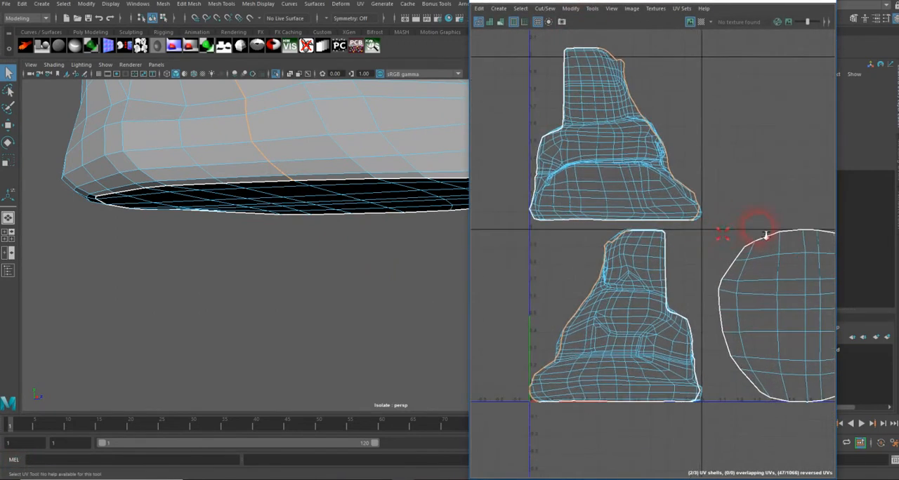
alt+middle_drag(569, 245, 597, 242)
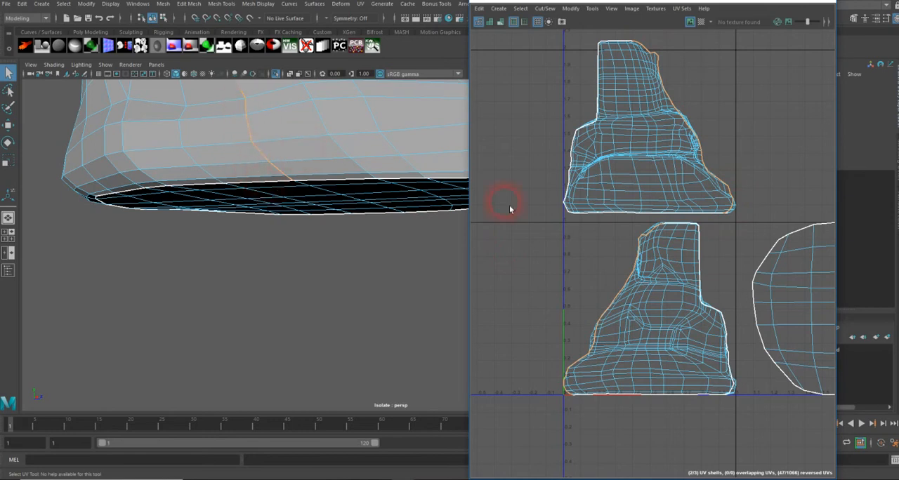
scroll(343, 182, down, 5)
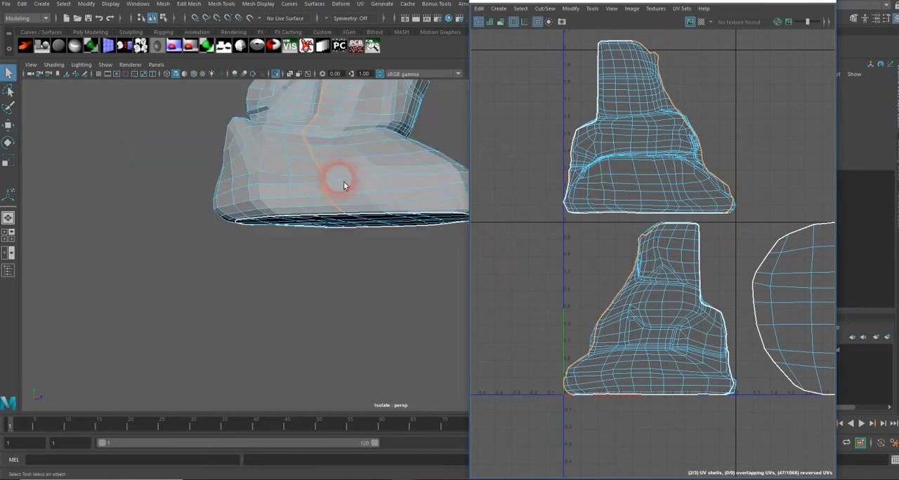
alt+drag(349, 176, 310, 237)
scroll(293, 224, up, 2)
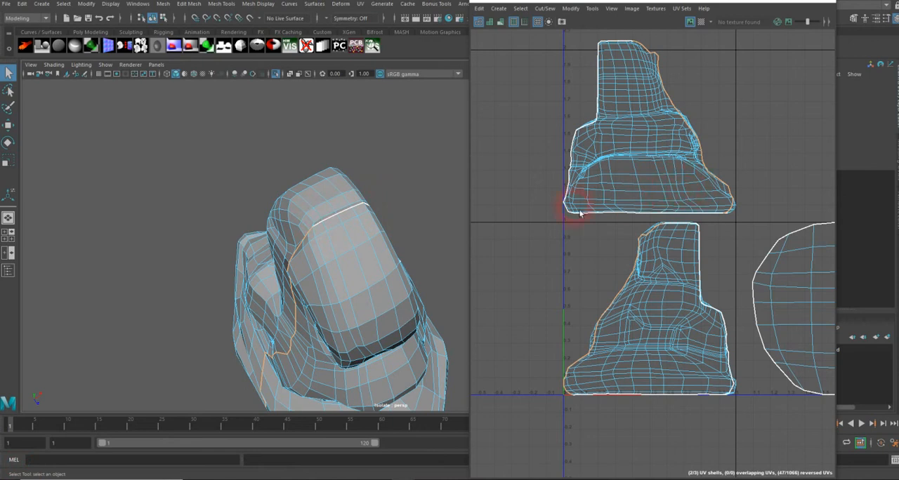
alt+right_drag(398, 222, 285, 217)
alt+middle_drag(294, 219, 241, 191)
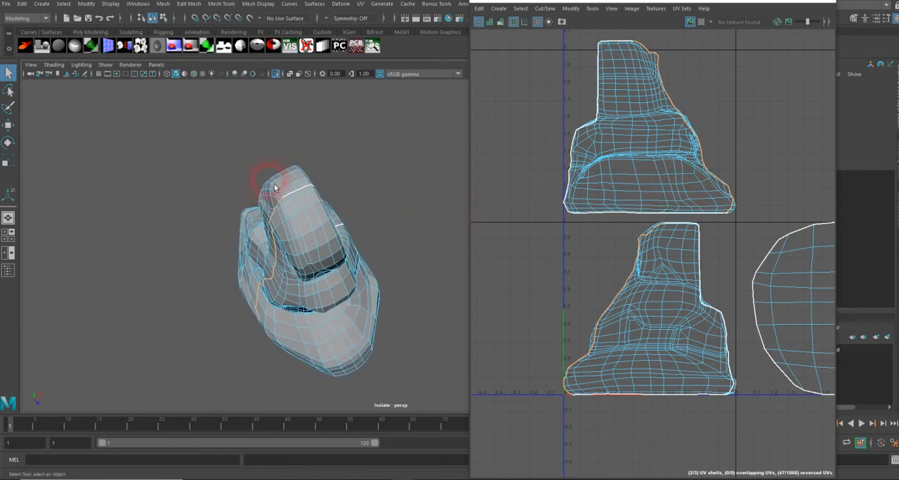
click(545, 9)
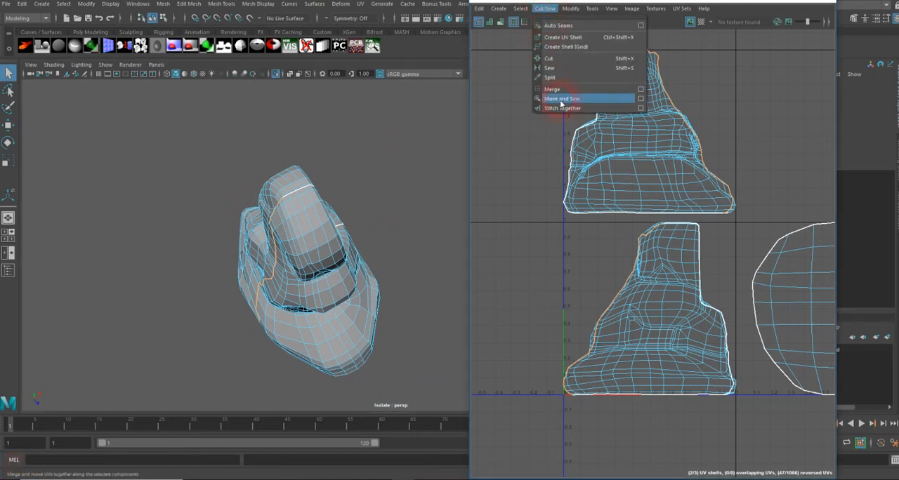
click(639, 102)
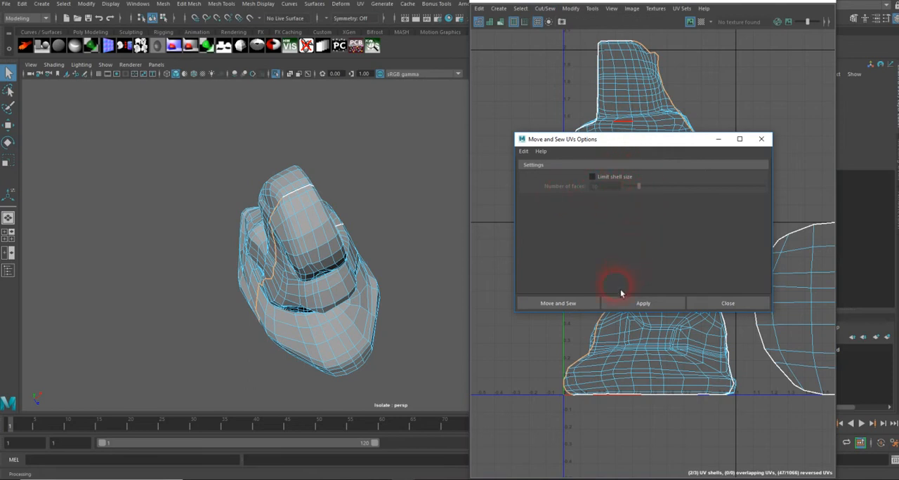
drag(653, 148, 397, 125)
click(328, 279)
Select the leg and toggle UV shell shading on and off to inspect the sewn shell for reversed UVs
alt+middle_drag(761, 141, 729, 219)
alt+right_drag(729, 219, 696, 208)
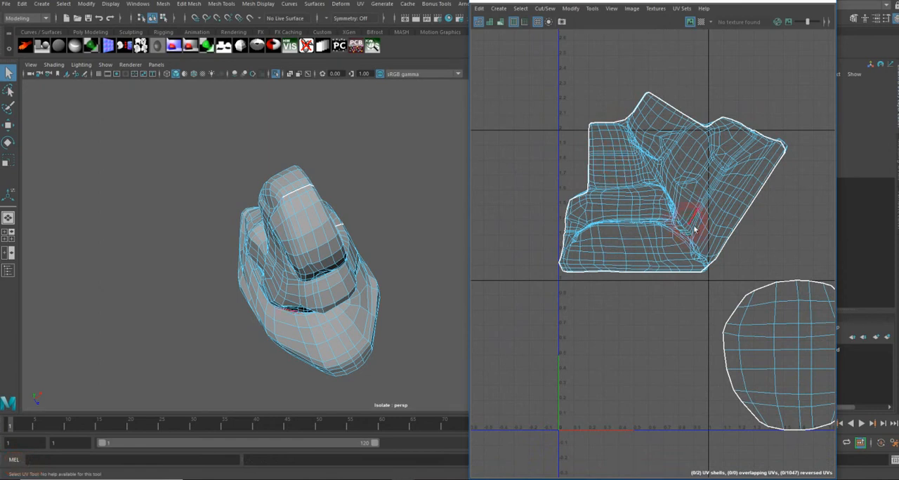
right_drag(671, 218, 650, 181)
click(392, 239)
click(501, 224)
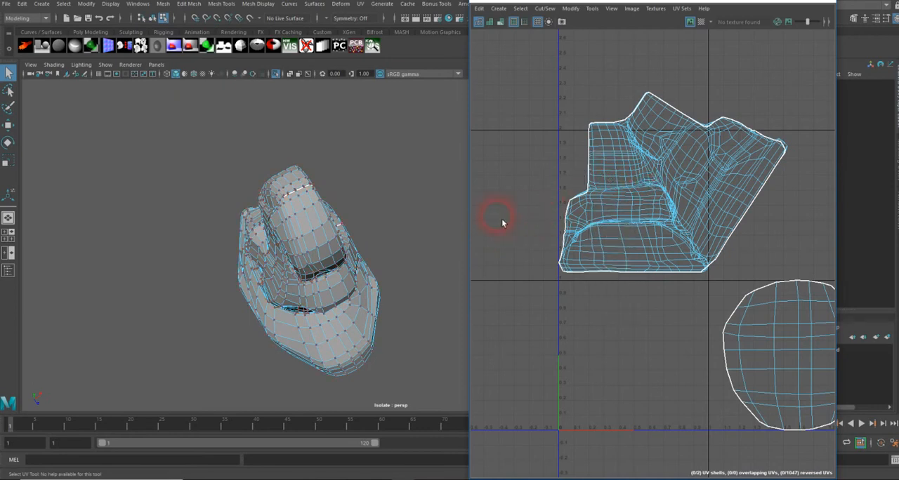
right_drag(300, 237, 349, 222)
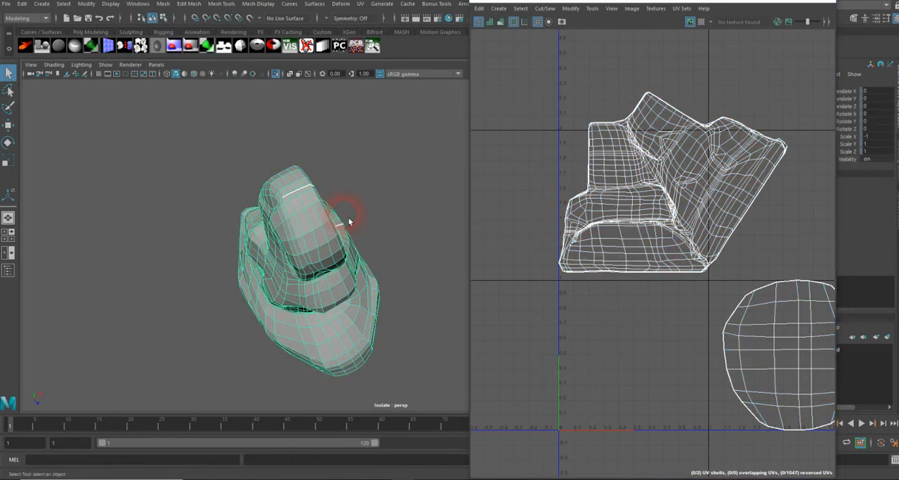
click(499, 23)
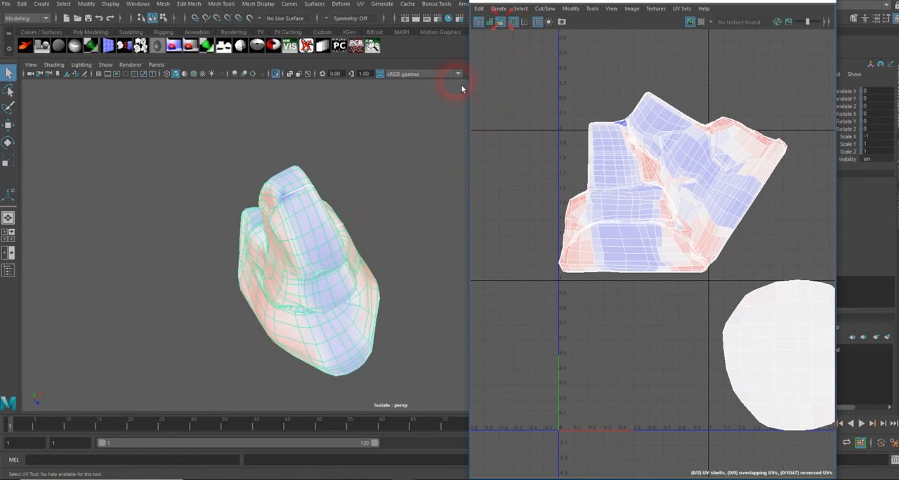
alt+drag(386, 221, 364, 253)
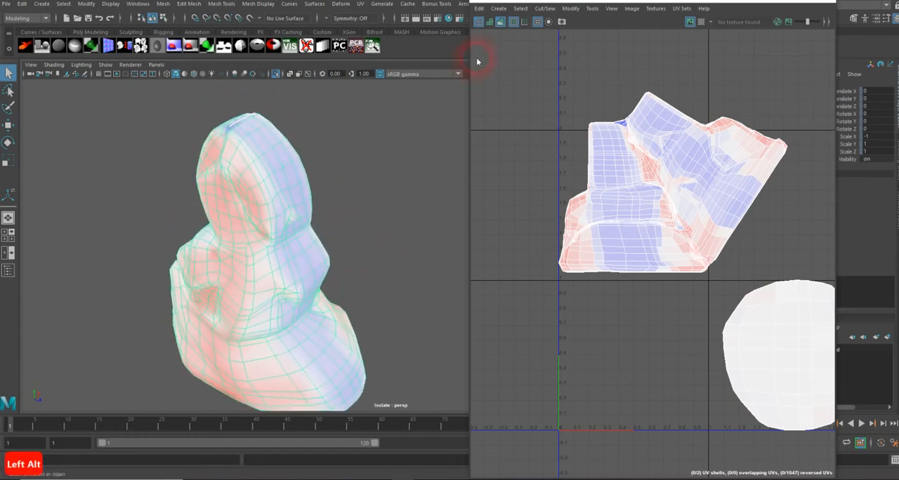
click(499, 21)
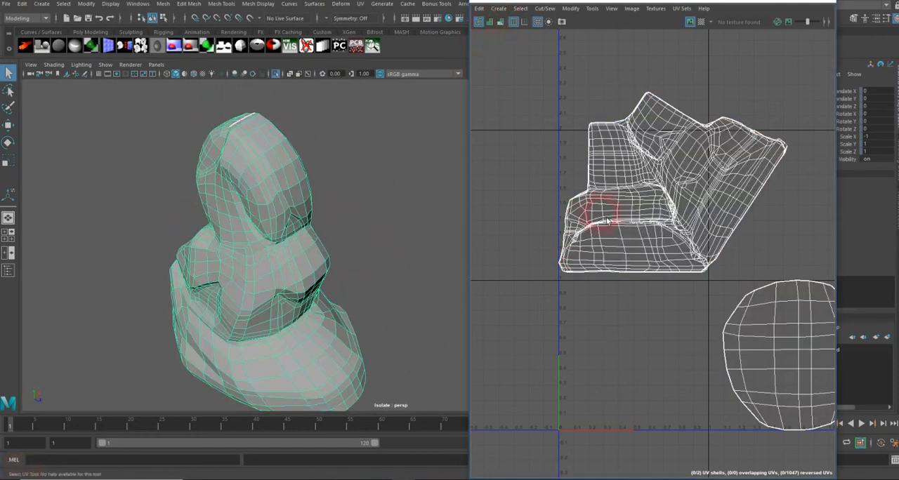
Unfold the sewn leg shell with Unfold3D using 1 iteration, map size 1024 and room space 0
scroll(633, 186, down, 2)
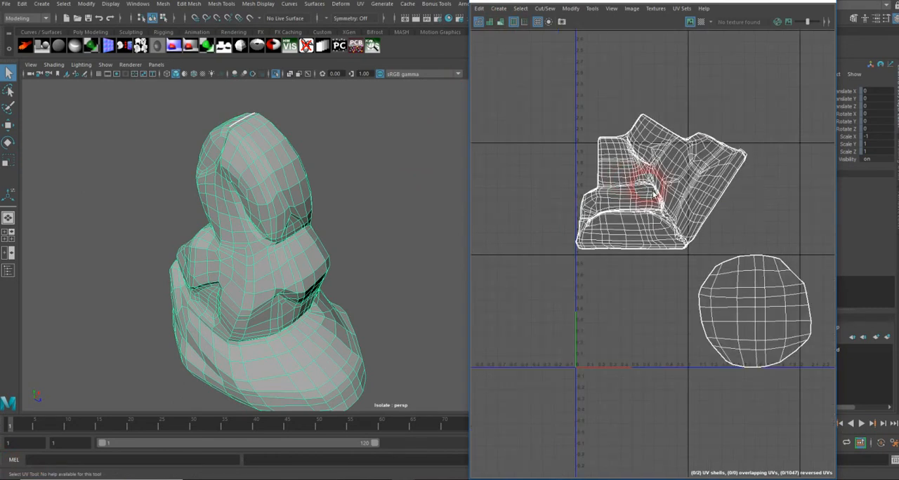
alt+middle_drag(653, 193, 612, 203)
alt+right_drag(611, 203, 662, 193)
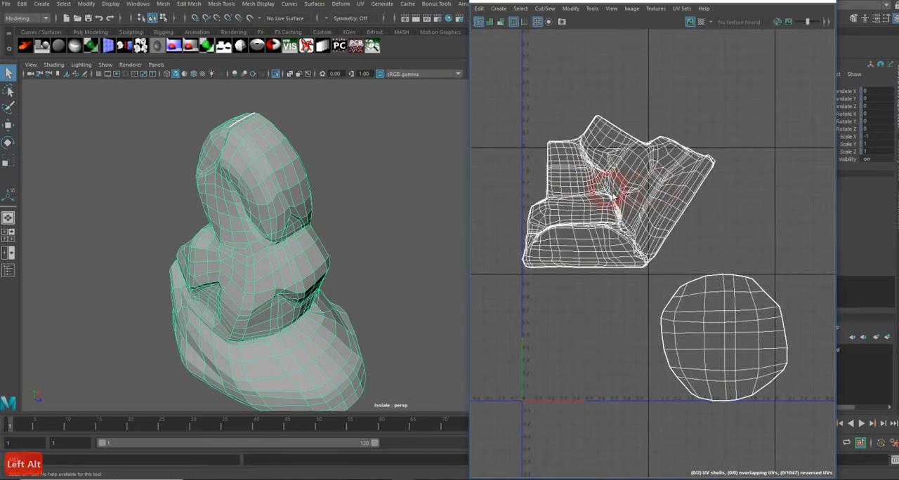
click(571, 9)
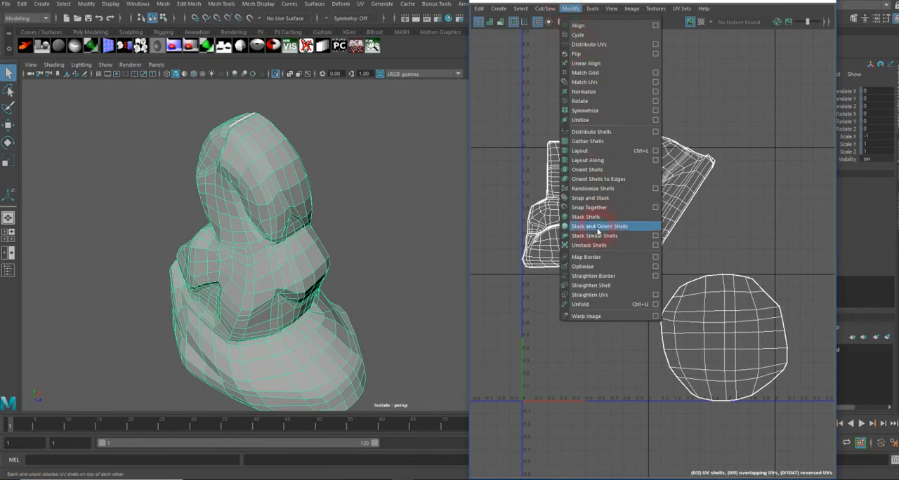
click(657, 303)
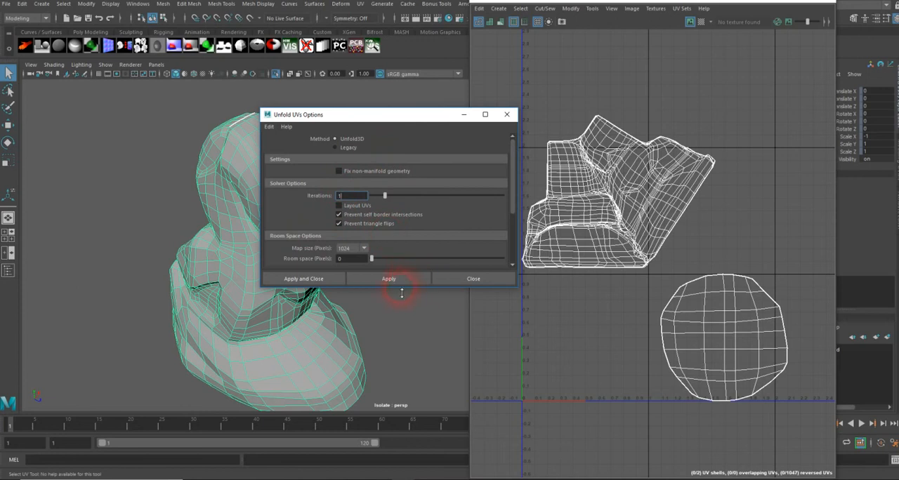
drag(402, 294, 400, 355)
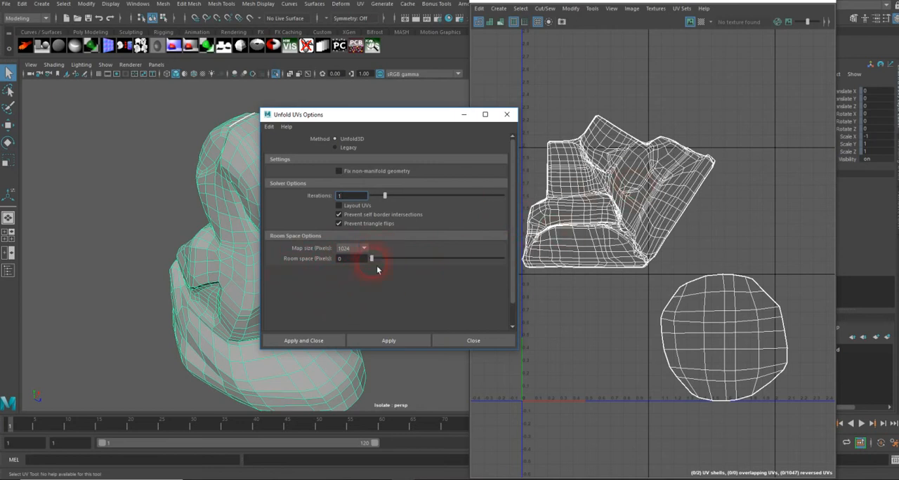
click(315, 345)
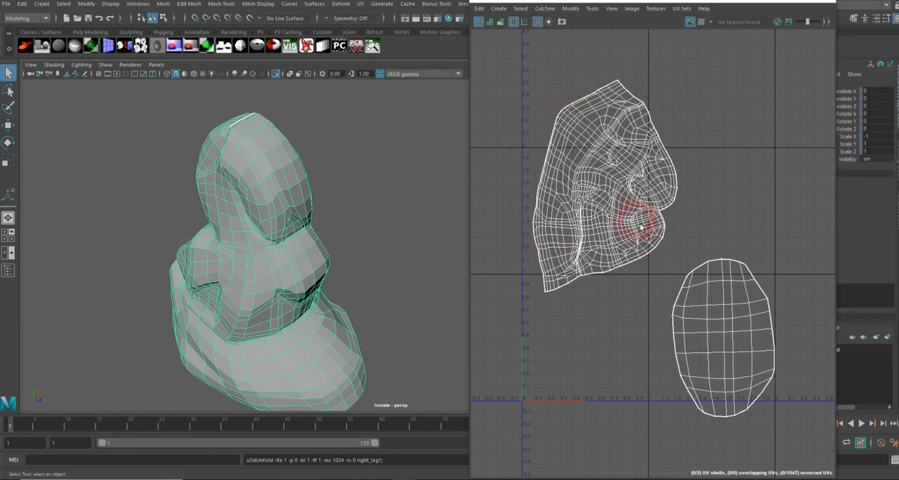
Toggle distortion shading on and orbit the leg to inspect UV stretching, then return to wireframe display
click(504, 25)
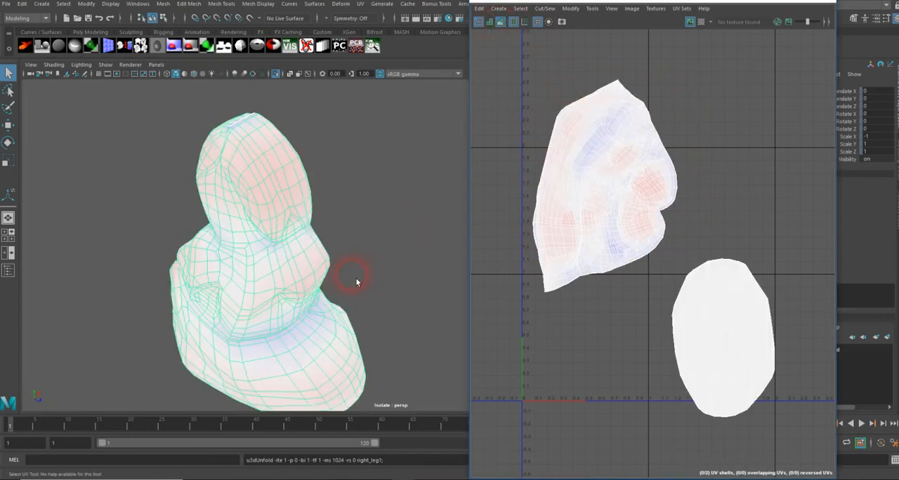
alt+drag(349, 281, 327, 260)
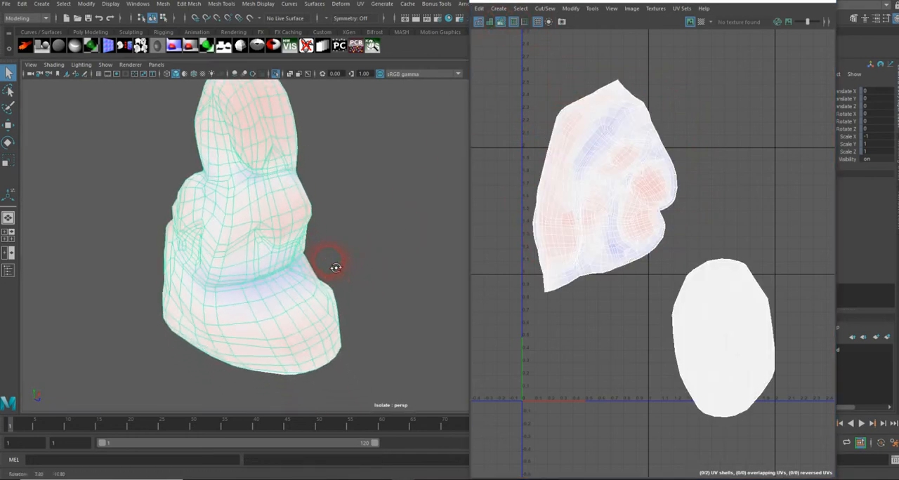
click(358, 243)
click(296, 219)
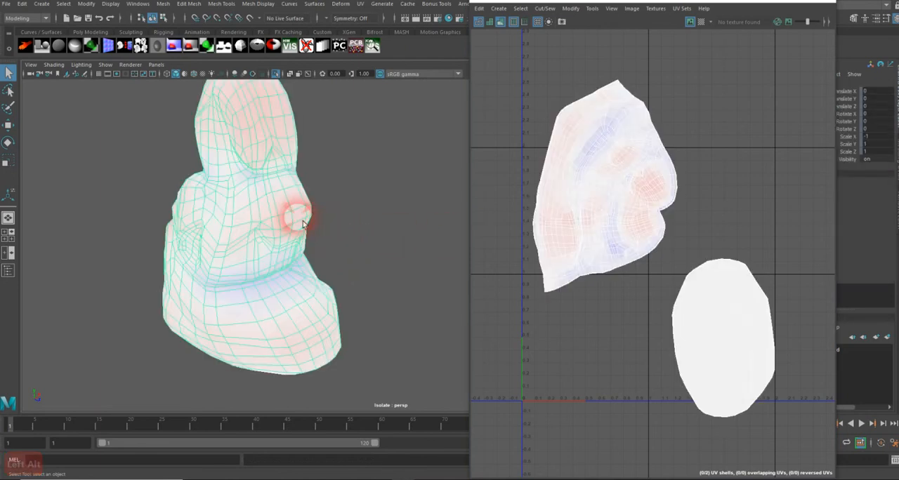
alt+drag(355, 228, 343, 282)
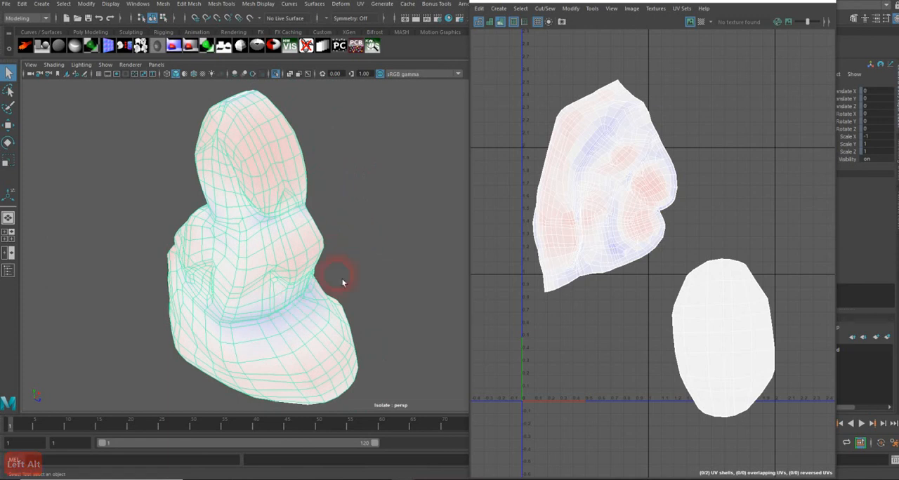
click(373, 234)
click(297, 231)
click(498, 25)
click(492, 26)
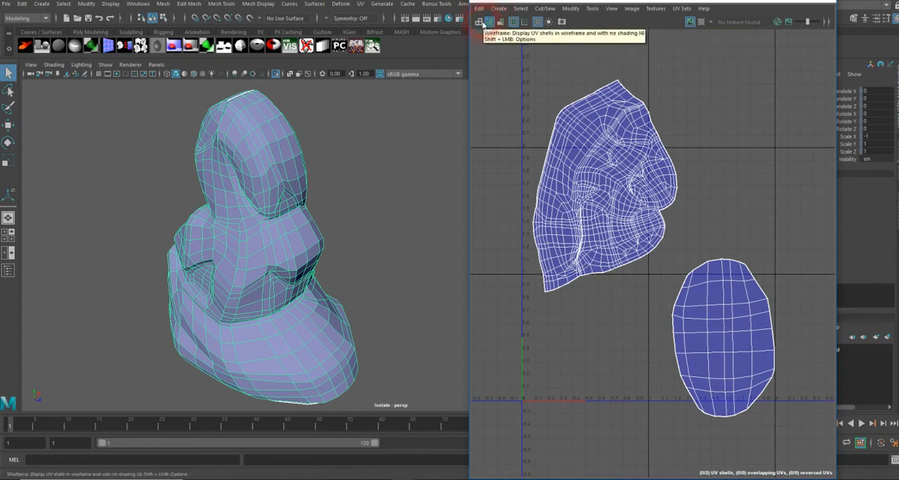
click(492, 25)
Select both UV shells of the leg and run Layout to arrange them in the UV space
click(605, 155)
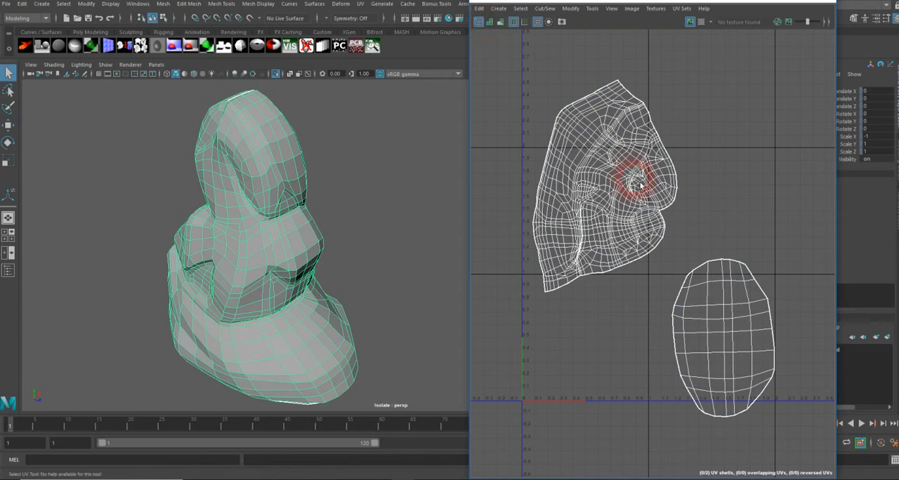
right_drag(617, 174, 606, 168)
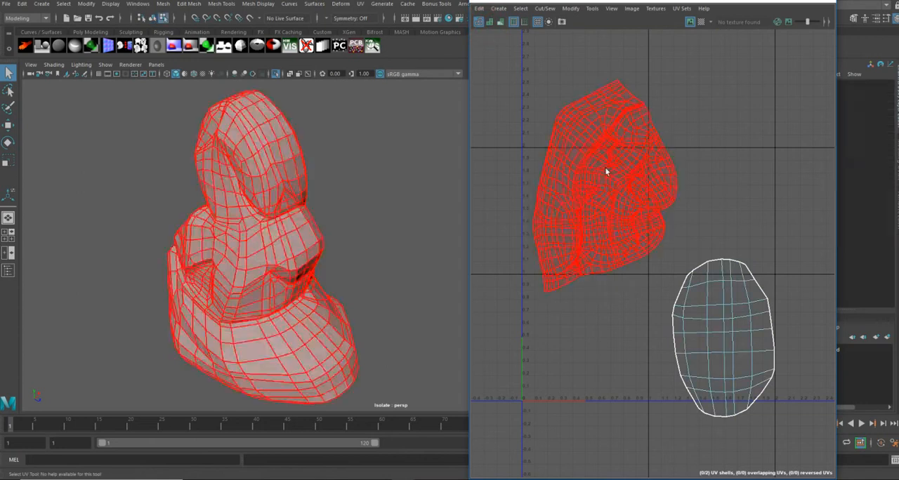
click(606, 168)
shift+click(725, 275)
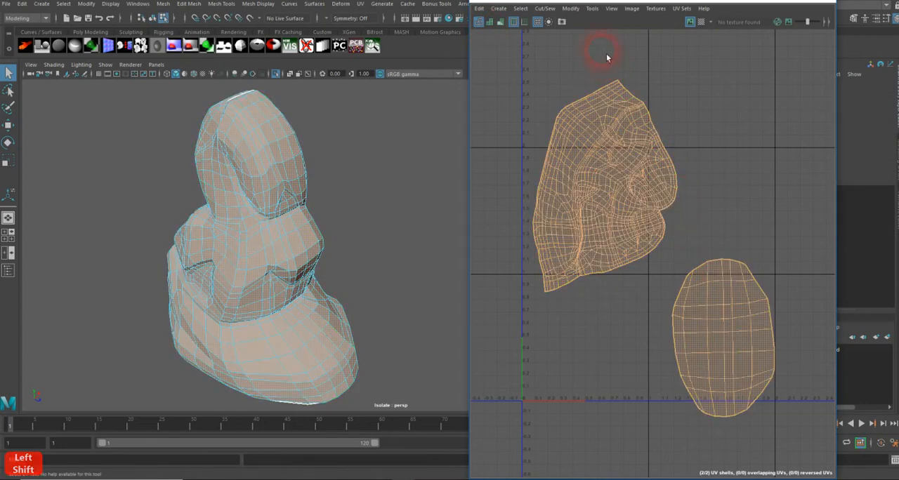
click(572, 9)
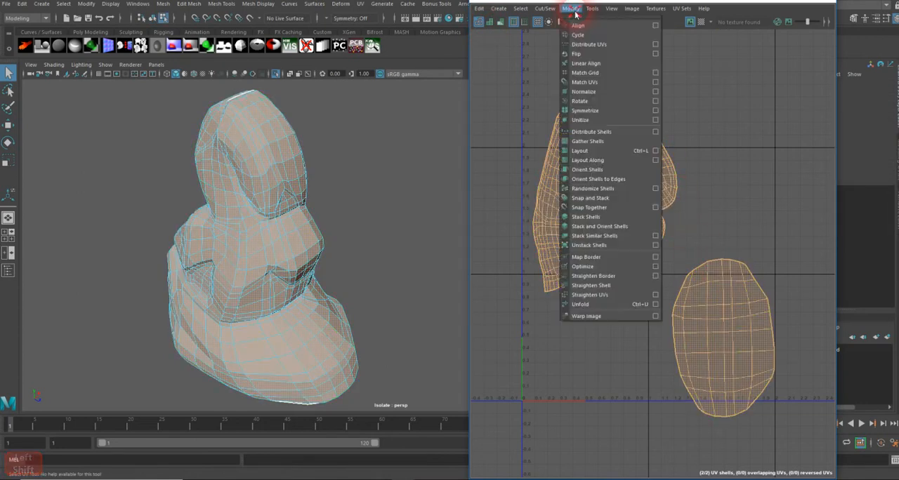
click(596, 154)
Rotate the large leg shell slightly and move it toward the right side of the 0–1 UV space
alt+middle_drag(613, 320, 673, 271)
alt+right_drag(673, 271, 808, 245)
alt+right_drag(618, 258, 688, 227)
alt+middle_drag(689, 228, 699, 224)
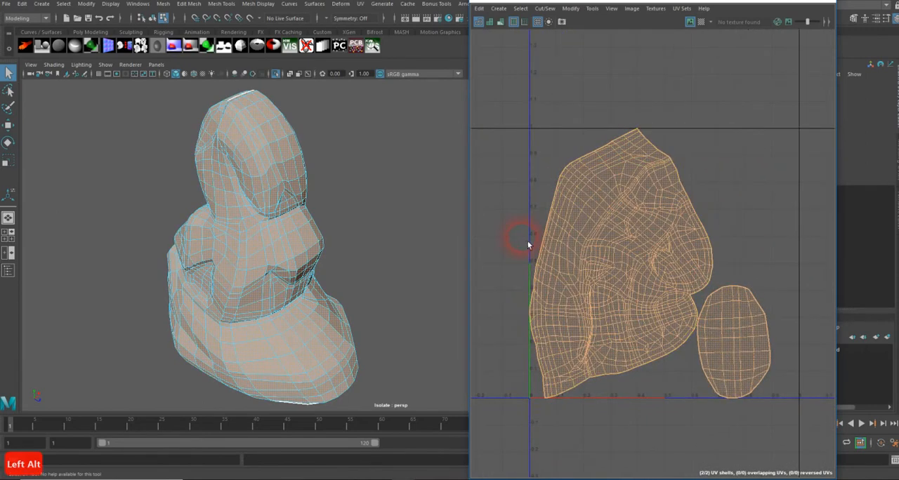
click(528, 243)
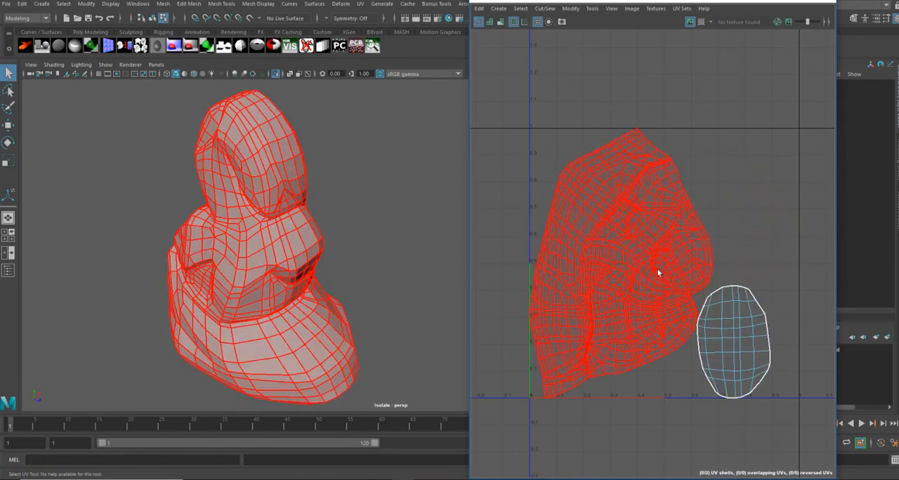
click(658, 281)
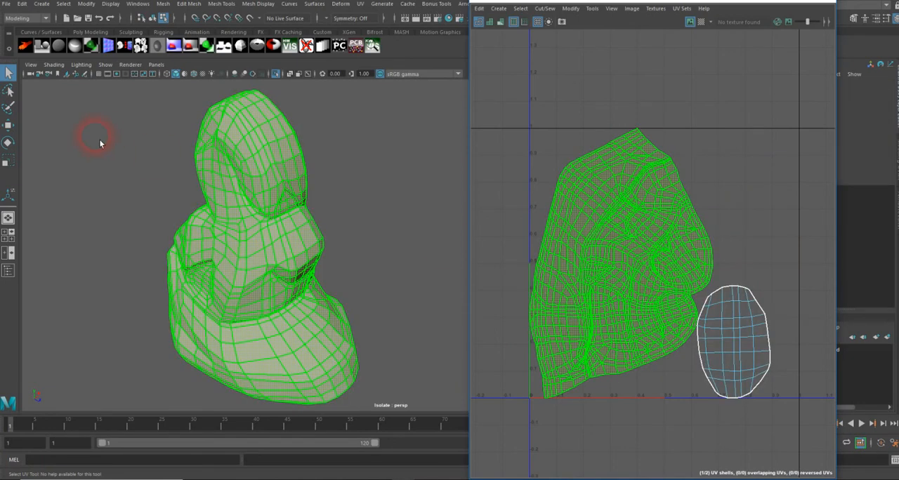
click(7, 144)
mouse_move(664, 215)
mouse_down()
mouse_move(668, 207)
mouse_move(677, 237)
mouse_up()
click(189, 89)
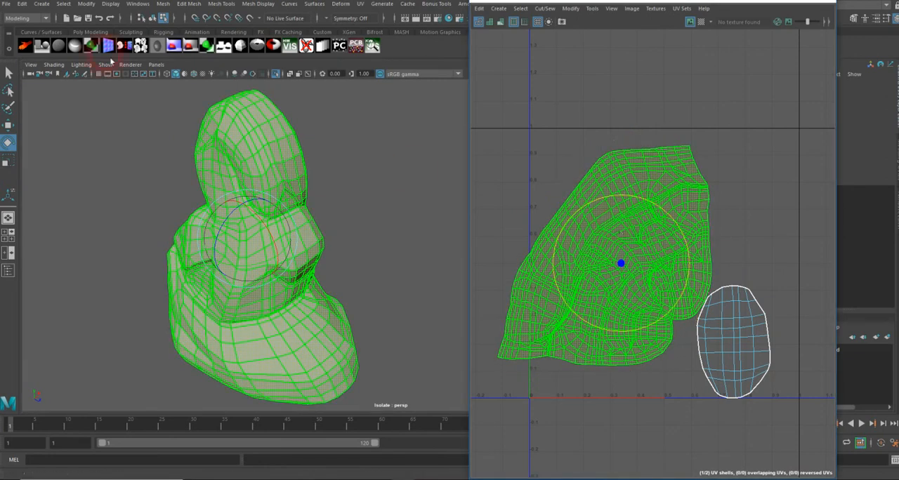
click(8, 125)
click(627, 265)
drag(626, 268, 700, 296)
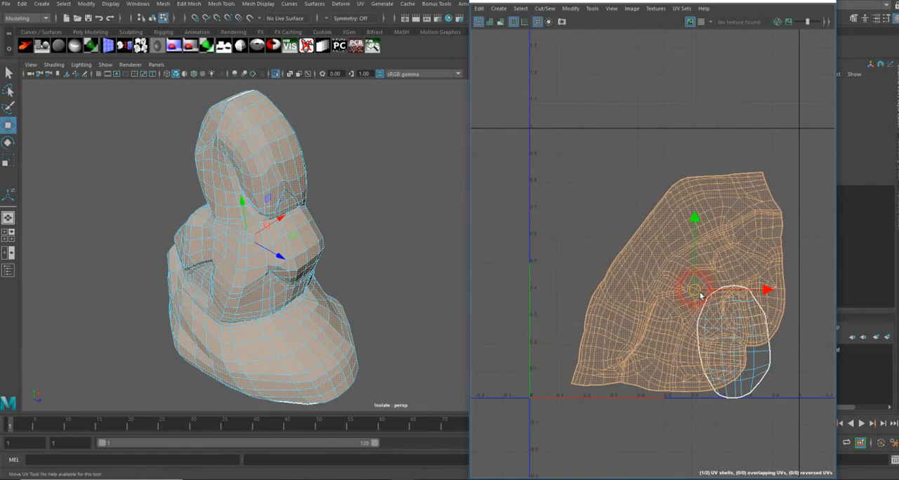
Move the small sole shell to the upper left of the UV space and slightly scale the leg shell
click(743, 362)
drag(734, 340, 597, 204)
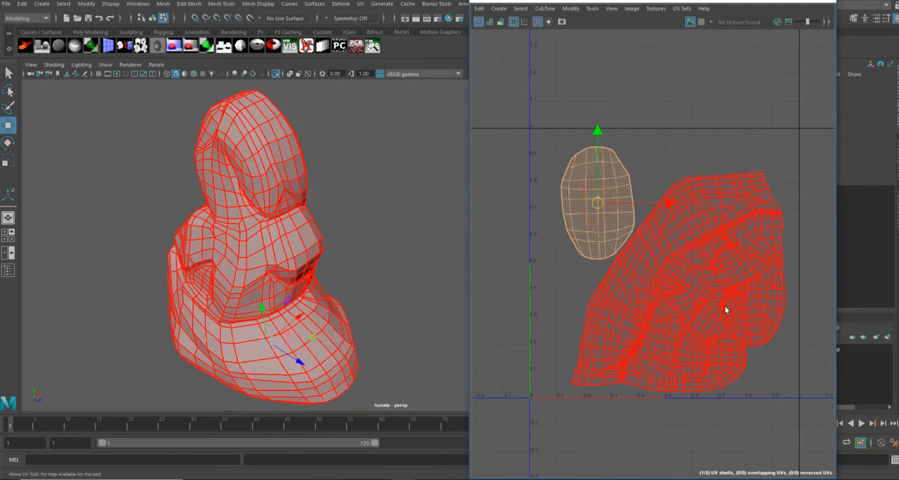
shift+click(718, 304)
click(9, 162)
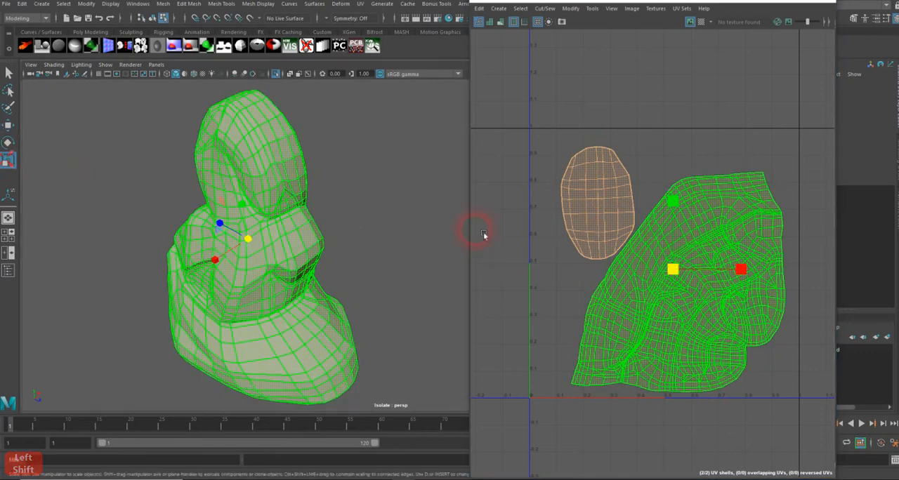
mouse_move(680, 273)
mouse_down()
mouse_move(692, 276)
mouse_move(673, 272)
mouse_up()
Nudge the sole shell and the leg shell so both fit within the 0–1 UV range, then deselect
click(457, 140)
click(572, 161)
click(7, 125)
click(594, 215)
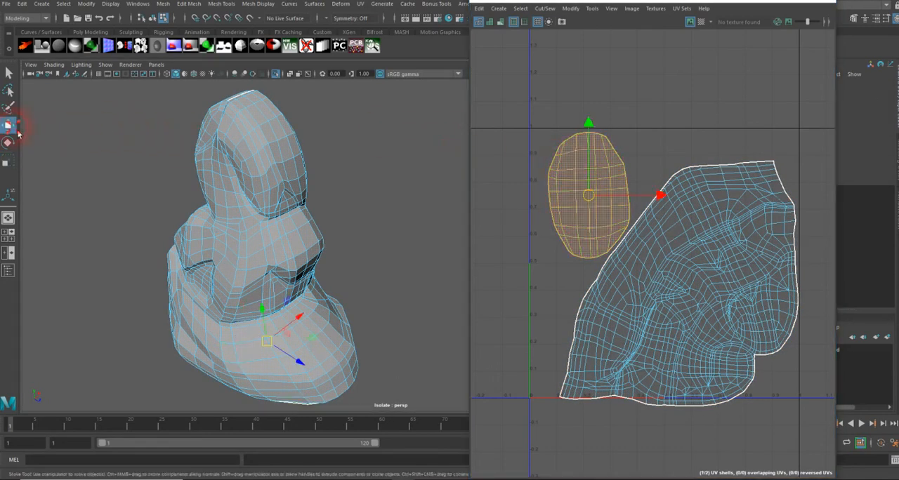
drag(668, 204, 664, 212)
click(703, 266)
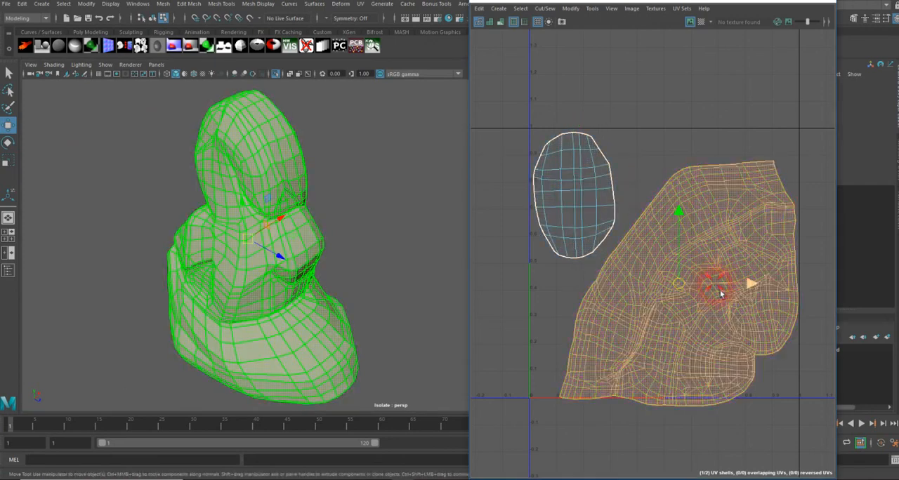
drag(751, 285, 748, 285)
drag(682, 220, 680, 211)
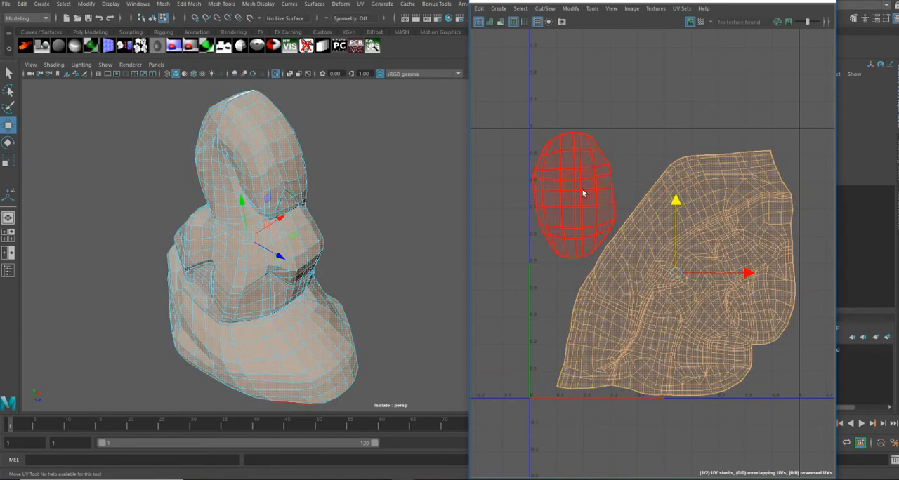
right_drag(383, 204, 401, 195)
click(642, 185)
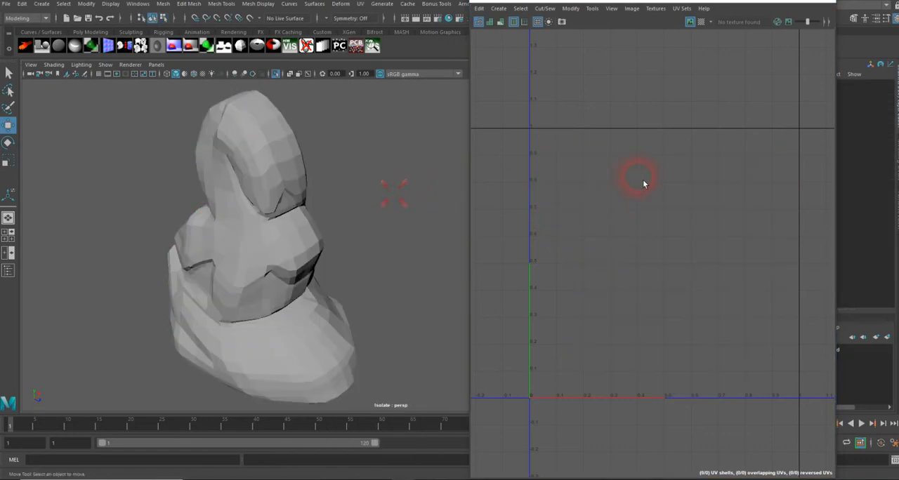
Select the leg, toggle the checker map on and orbit the model to inspect texel orientation, then turn it off
click(322, 233)
click(701, 21)
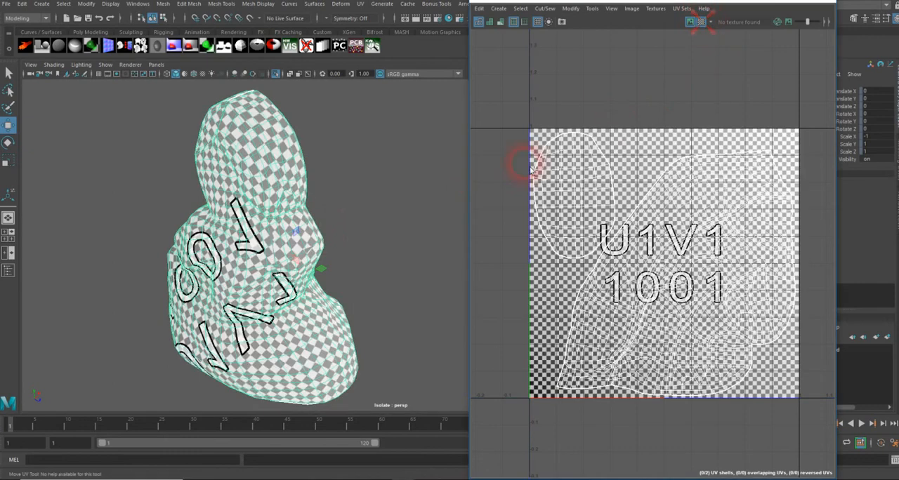
alt+drag(405, 241, 327, 257)
alt+right_drag(327, 257, 496, 236)
mouse_move(364, 237)
alt+middle_down()
mouse_move(365, 291)
mouse_move(359, 277)
alt+middle_up()
alt+middle_drag(363, 218, 359, 311)
alt+drag(359, 311, 313, 204)
alt+middle_drag(314, 204, 317, 233)
alt+drag(318, 234, 419, 223)
alt+middle_drag(383, 241, 382, 205)
alt+right_drag(379, 206, 338, 204)
alt+drag(338, 203, 307, 217)
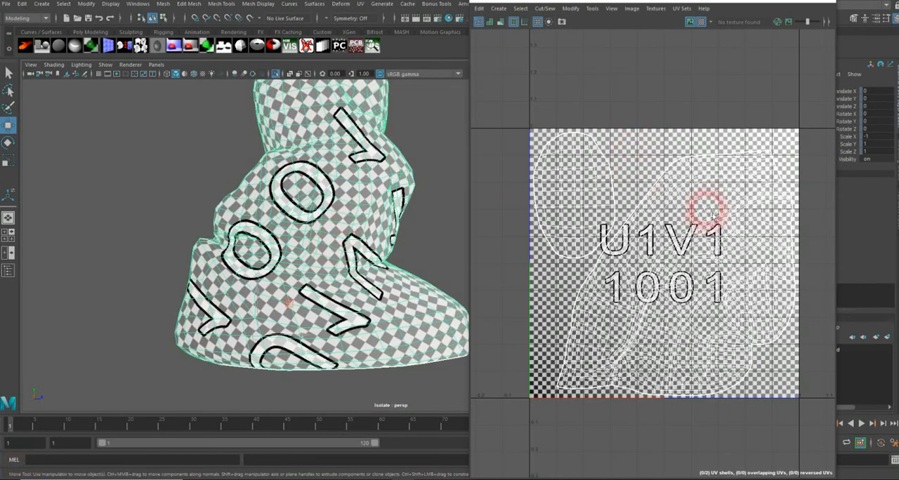
click(699, 22)
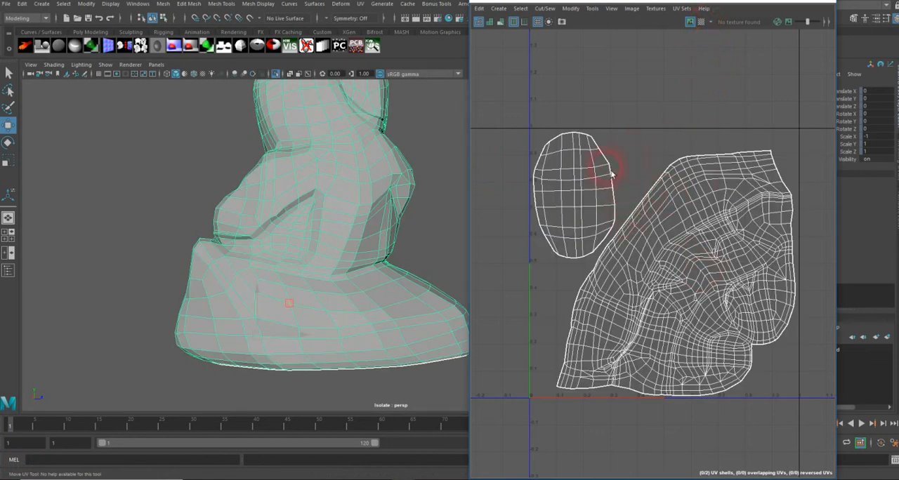
alt+right_drag(400, 255, 271, 251)
alt+middle_drag(327, 220, 294, 252)
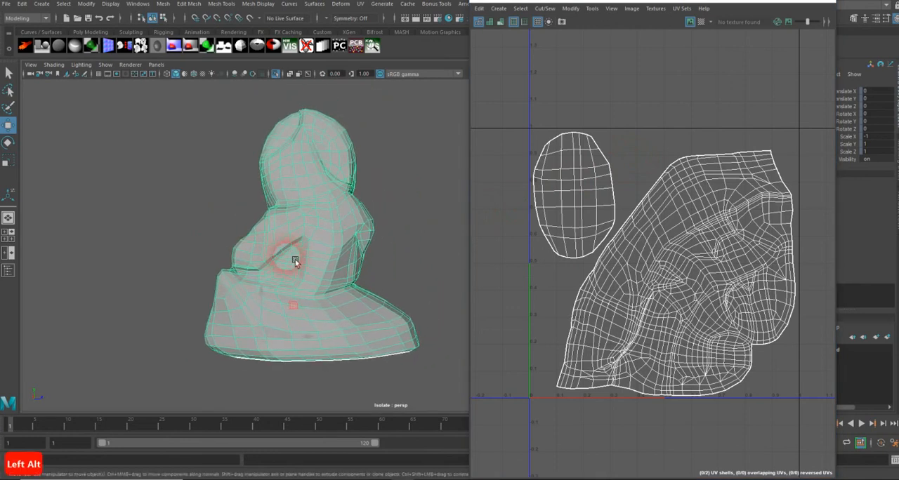